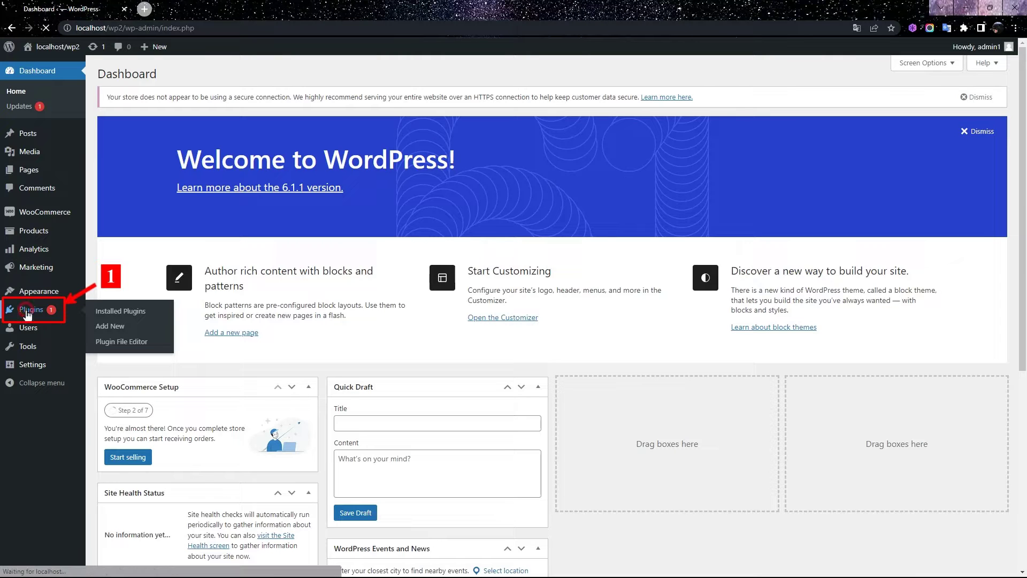
- Find the Bundles – WooCommerce Product Bundle Builder plugin by searching new plugins for "Asanaplugins", and install and activate it
click(42, 310)
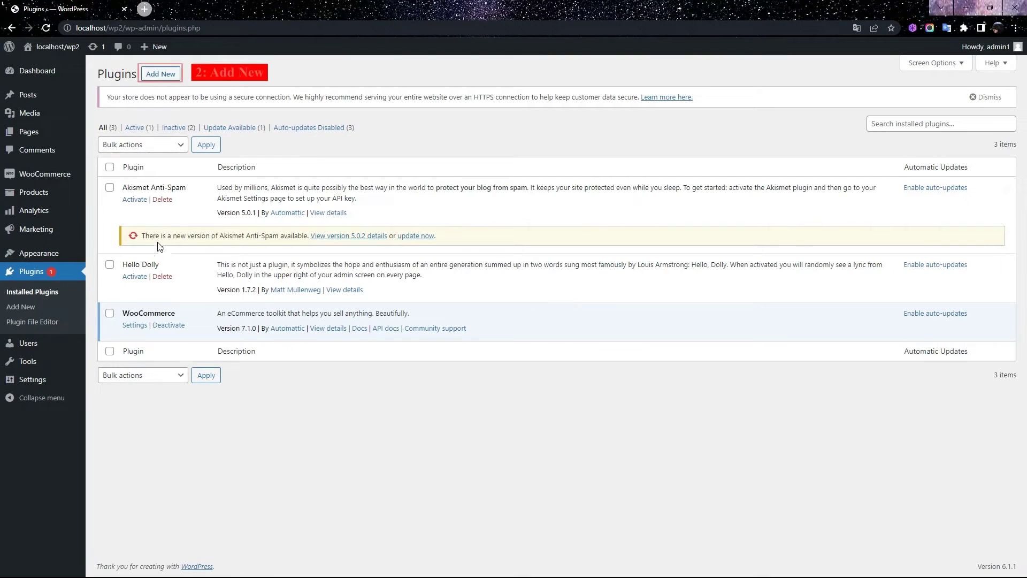
click(159, 79)
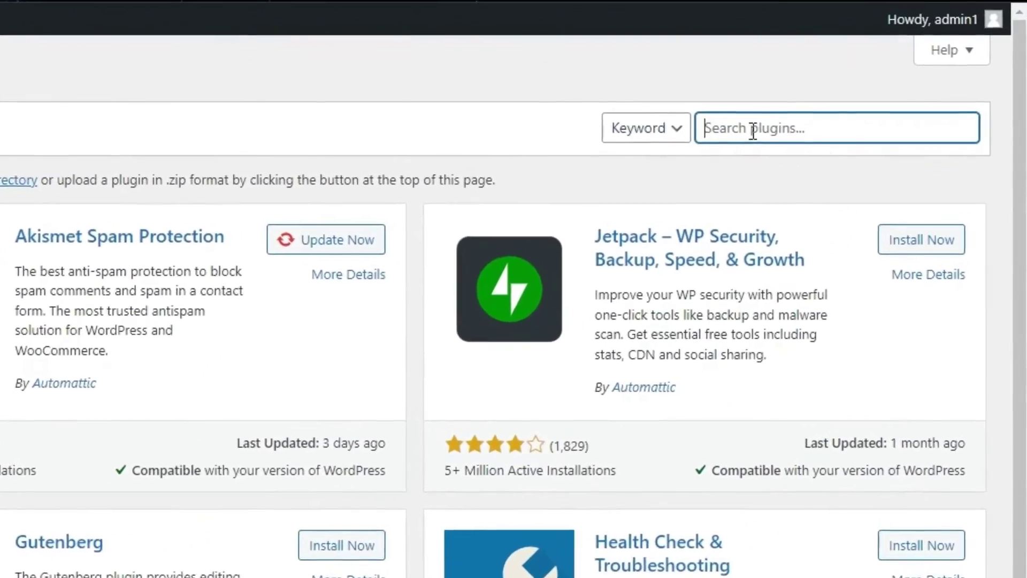
click(830, 114)
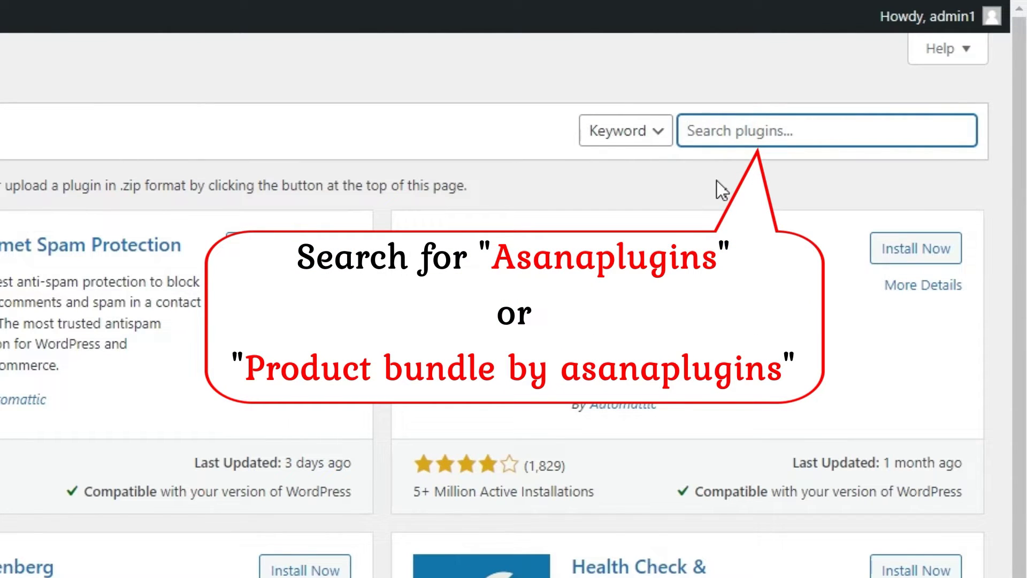
text(Asanaplugins)
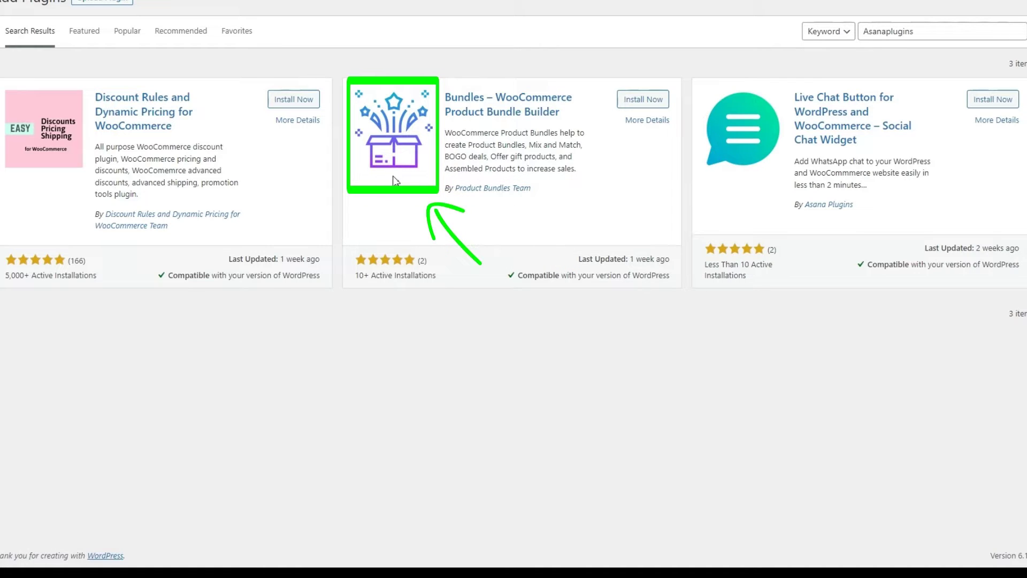
click(650, 107)
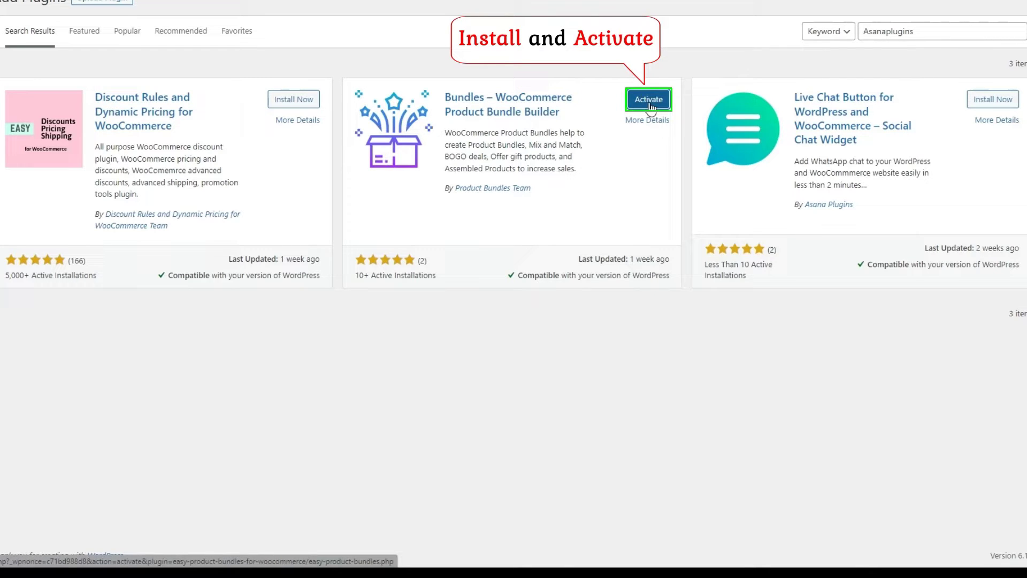
click(651, 106)
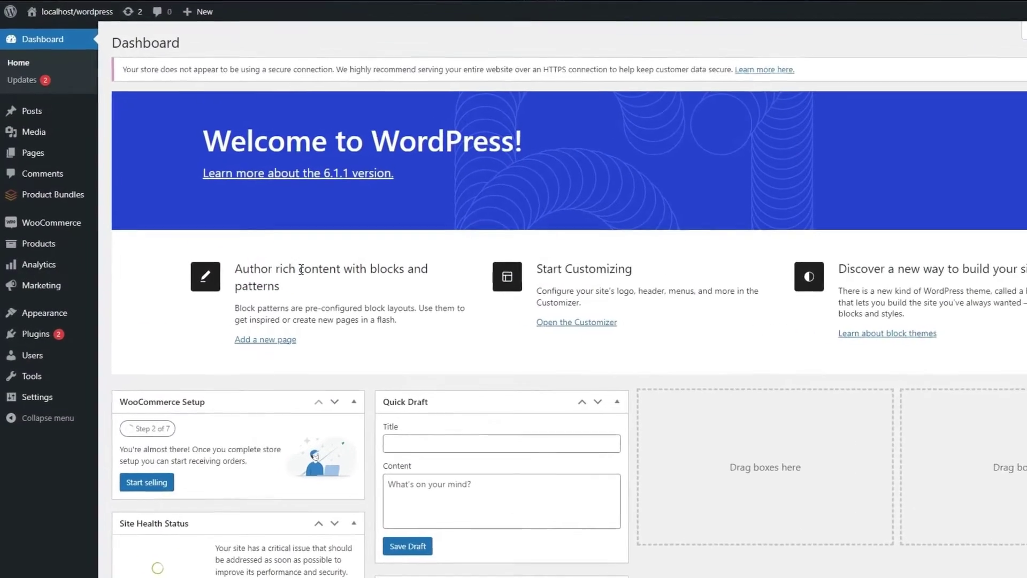
- Create a new product named "Clothes bundle"
mouse_move(69, 253)
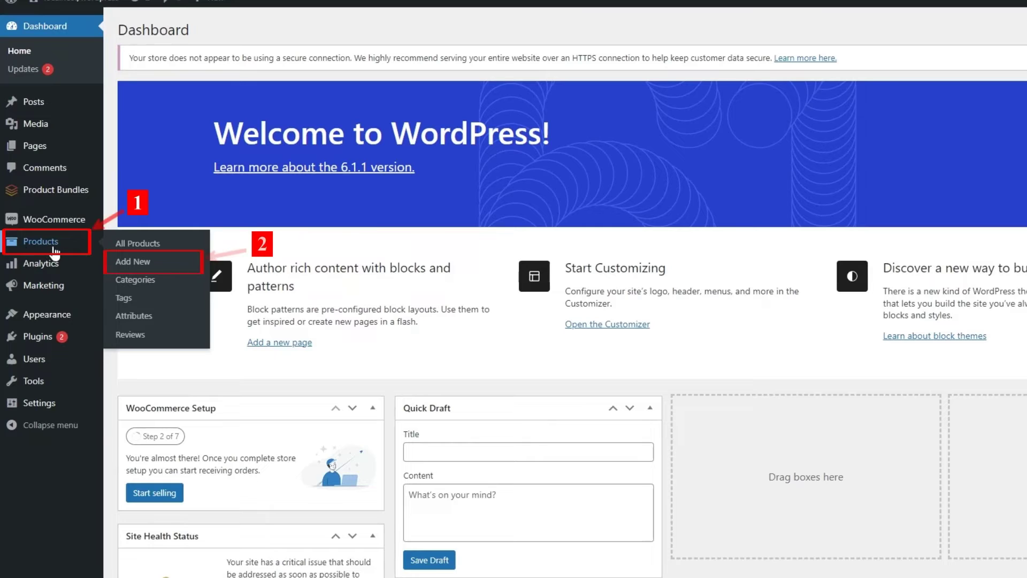
click(132, 265)
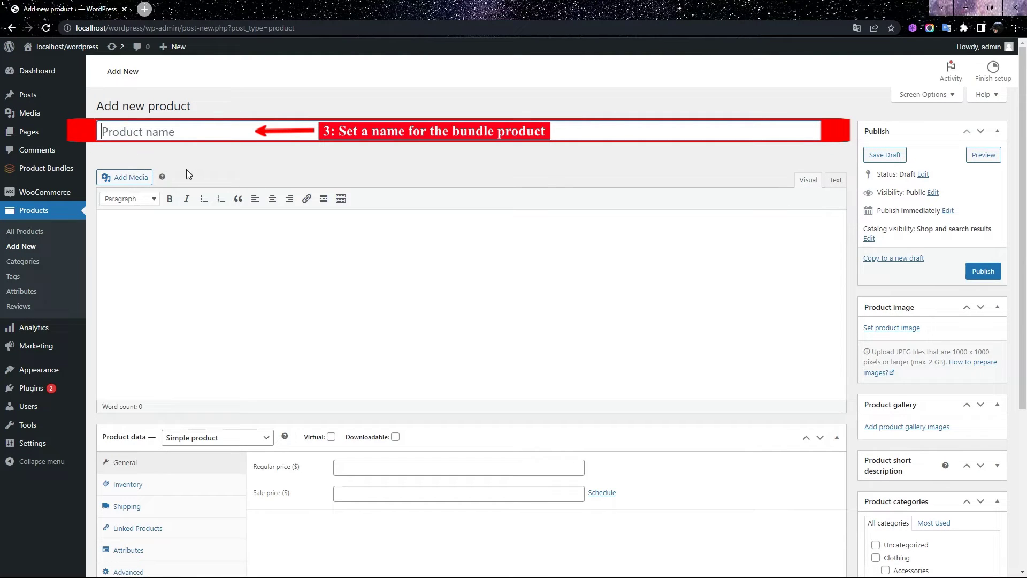
text(Clothes bundle)
- Set the product image to logo-1.jpg, the hoodie, beanie and T-shirt picture from the media library
click(126, 179)
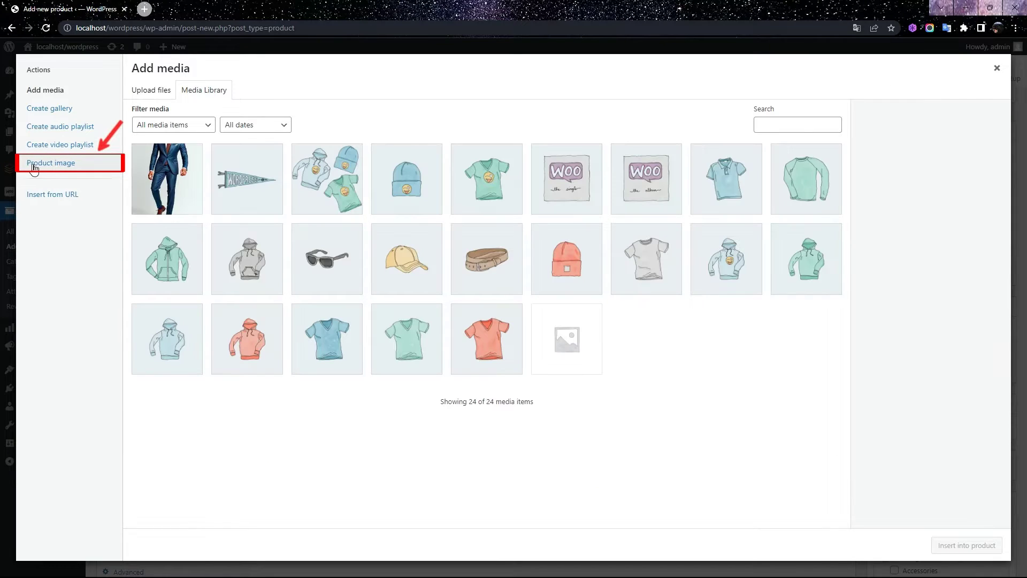
click(33, 165)
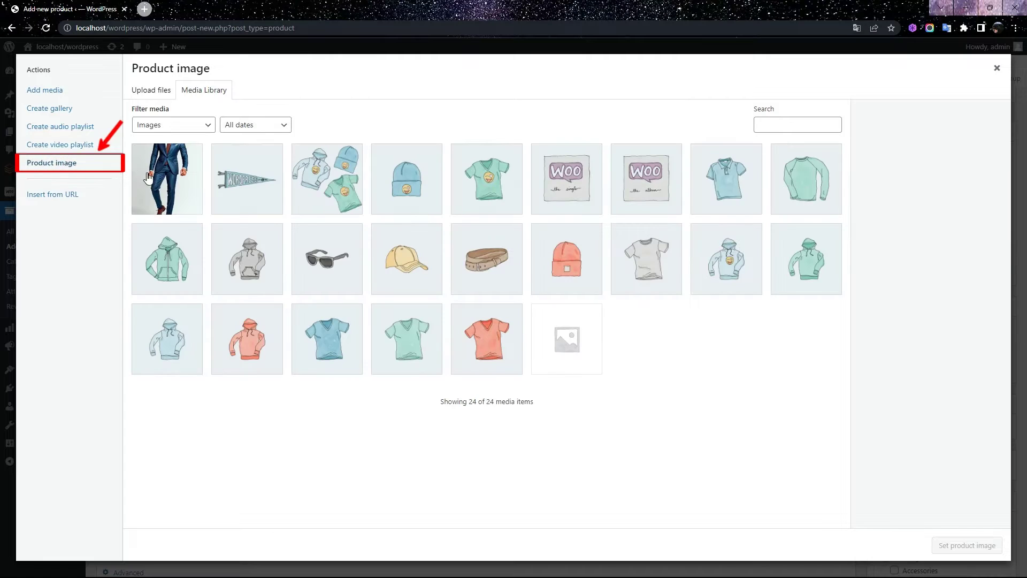
click(337, 197)
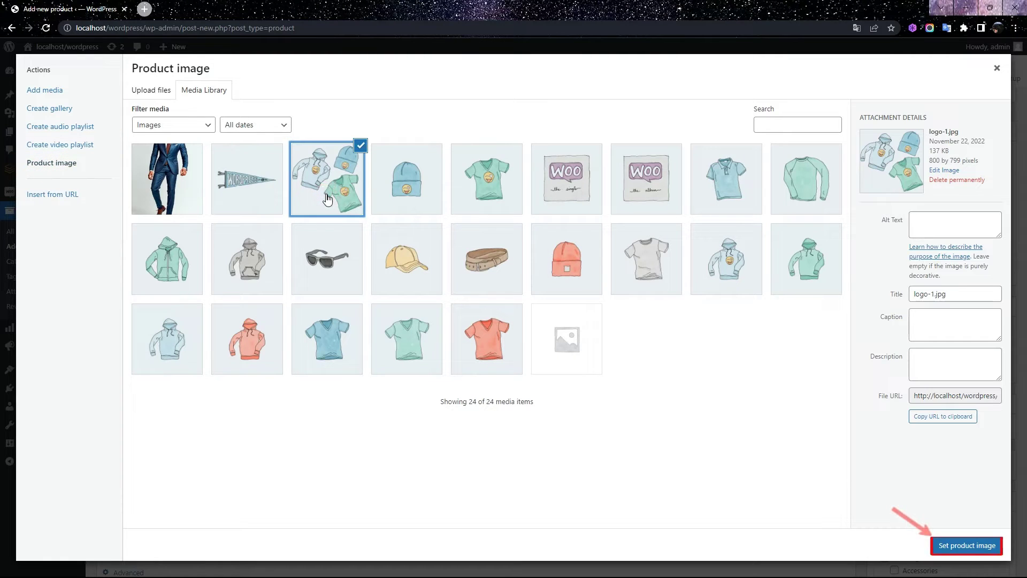
click(968, 545)
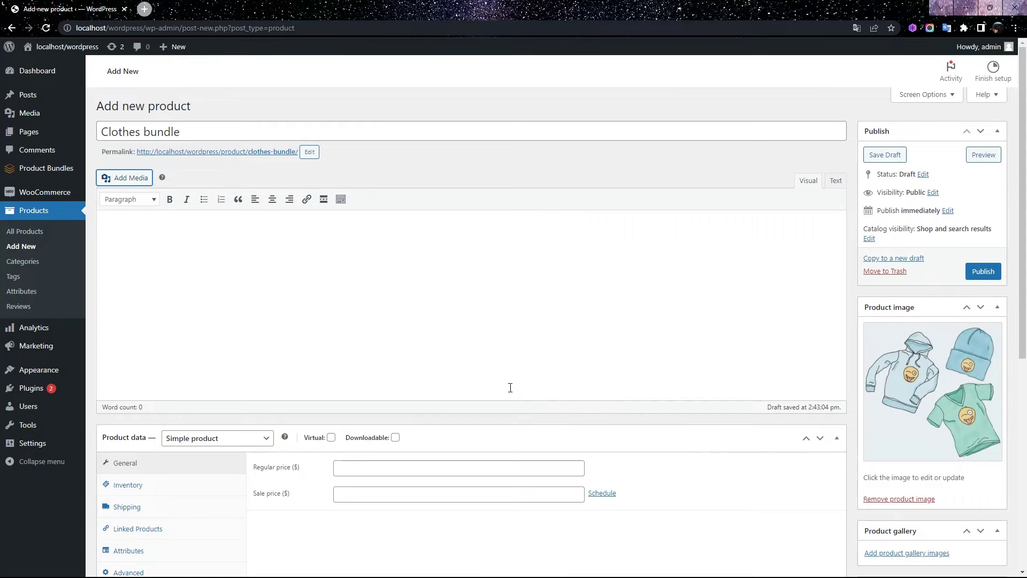
- Change the product type to Product bundle and open its bundle settings, leaving Fixed price disabled
scroll(511, 387, down, 2)
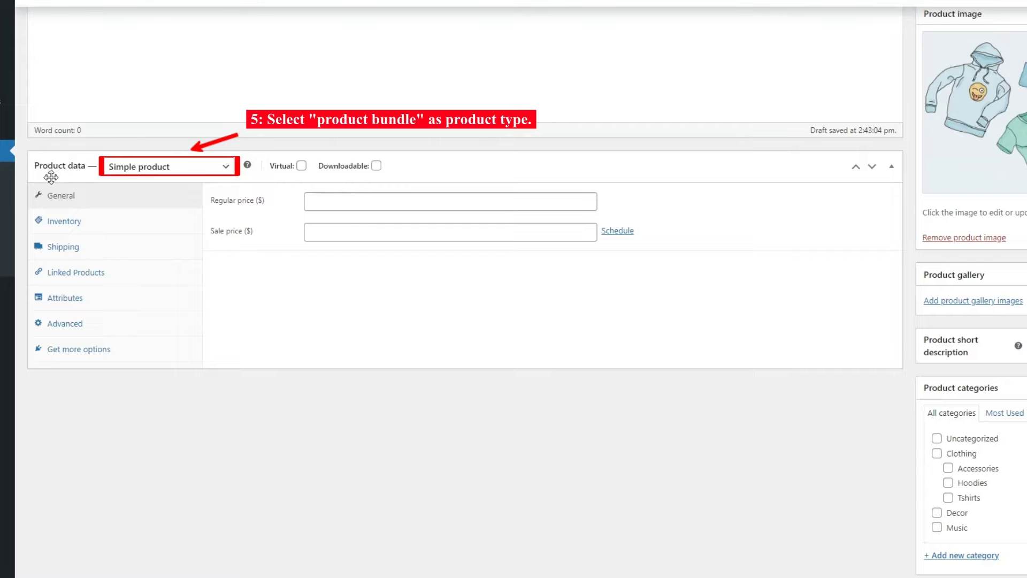
click(188, 173)
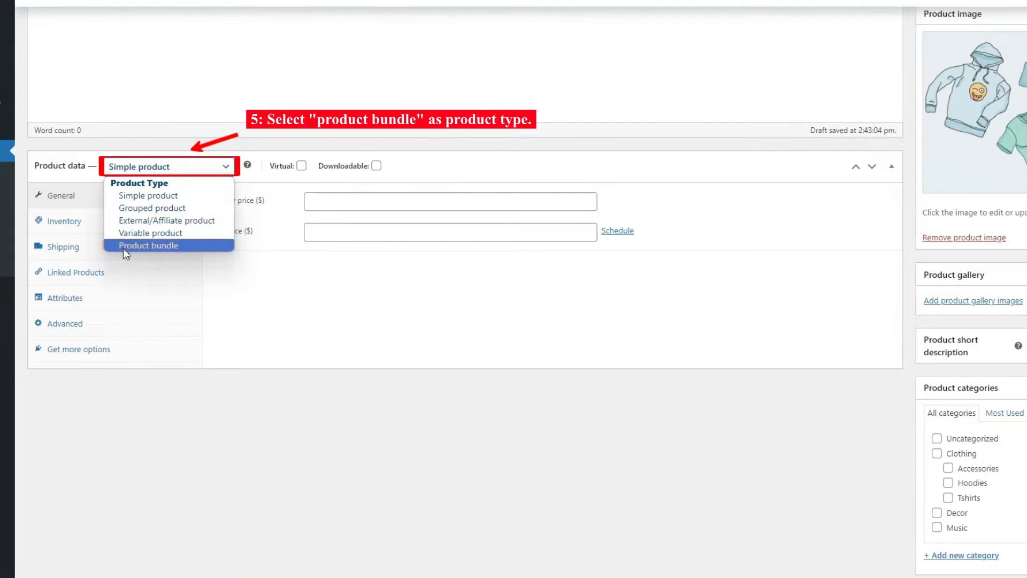
click(152, 246)
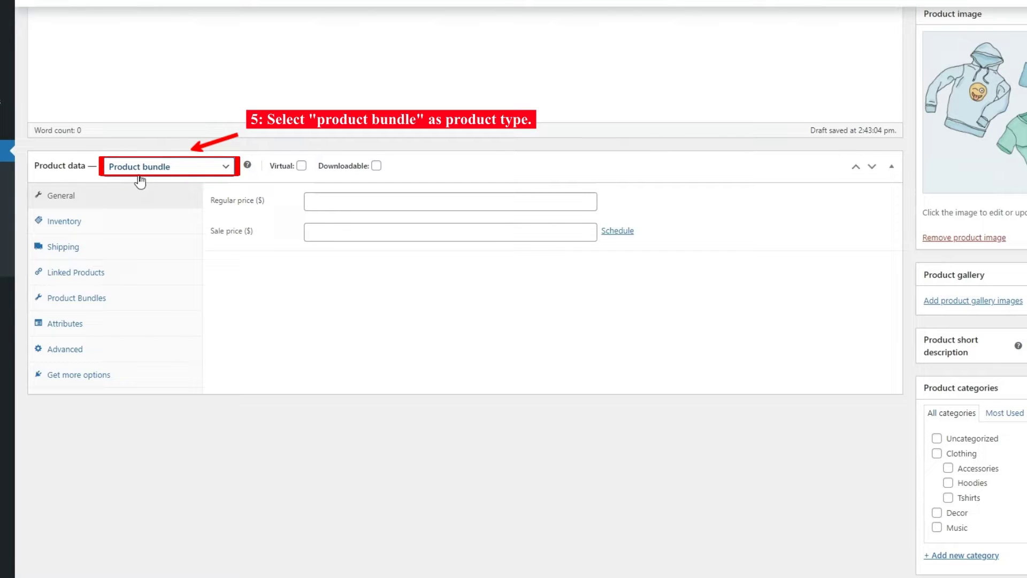
click(66, 302)
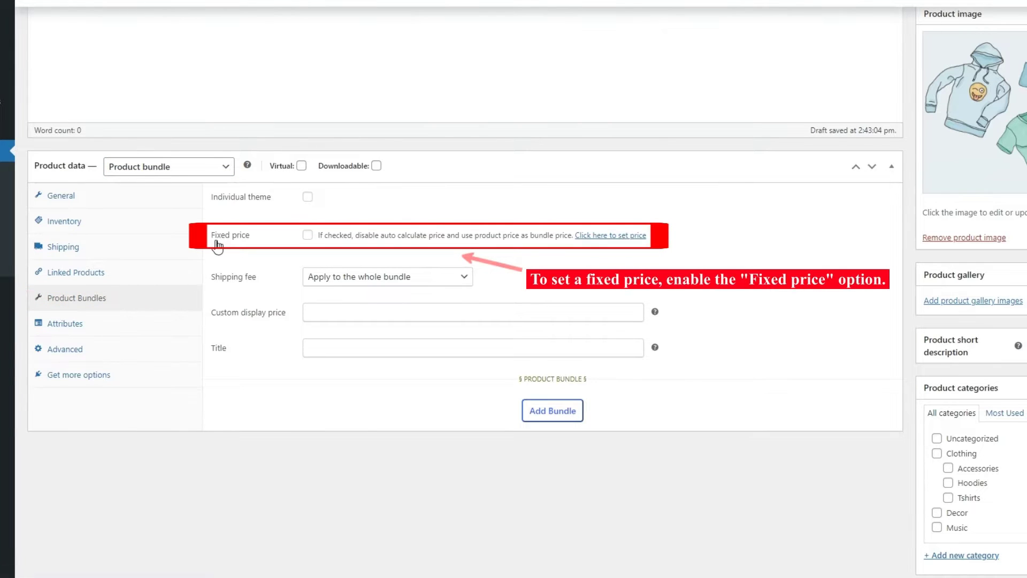
click(308, 236)
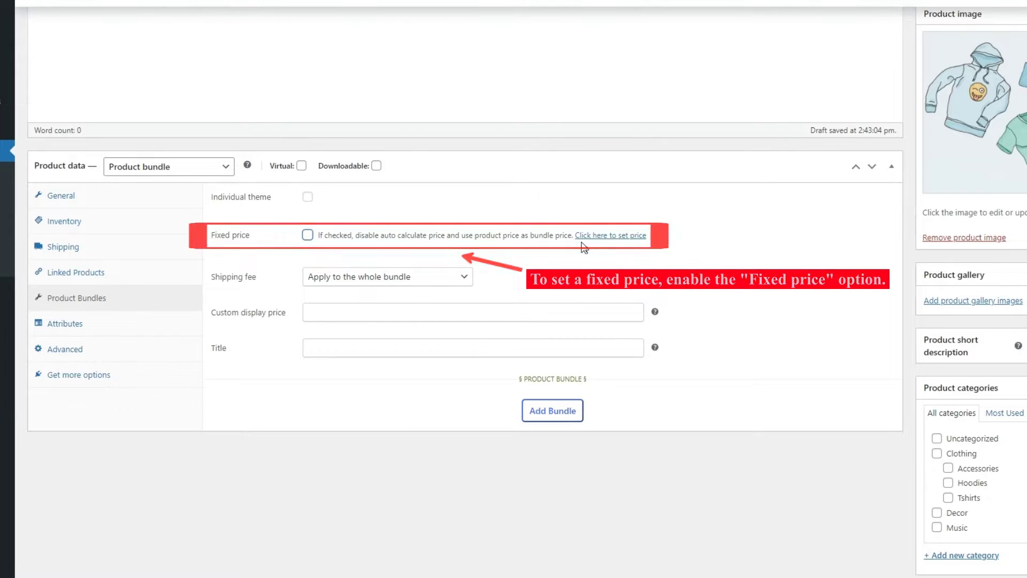
- Add a first bundle item containing the variable product V-Neck T-Shirt (woo-vneck-tee)
click(563, 425)
scroll(581, 423, down, 5)
scroll(580, 424, down, 1)
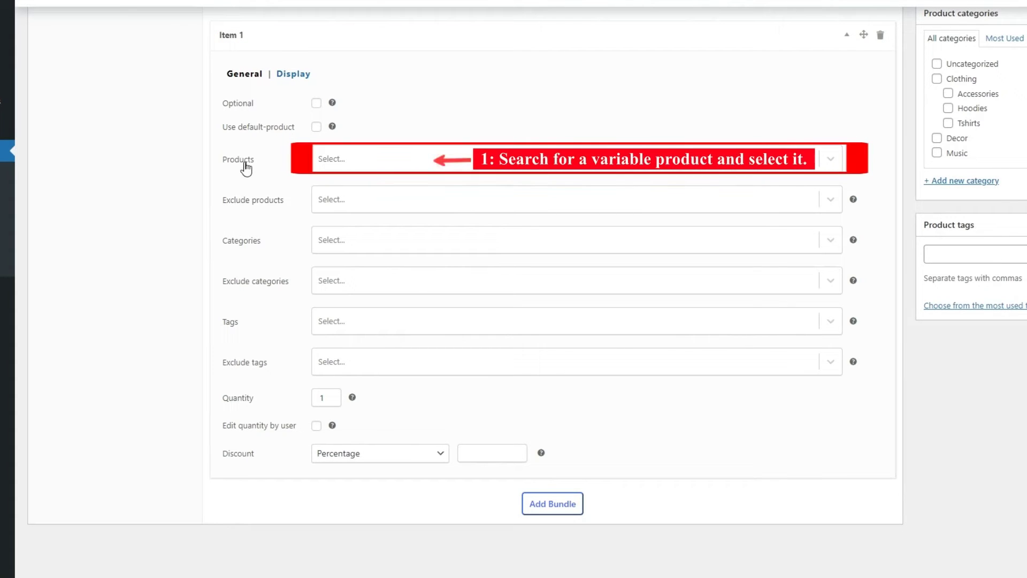
click(343, 160)
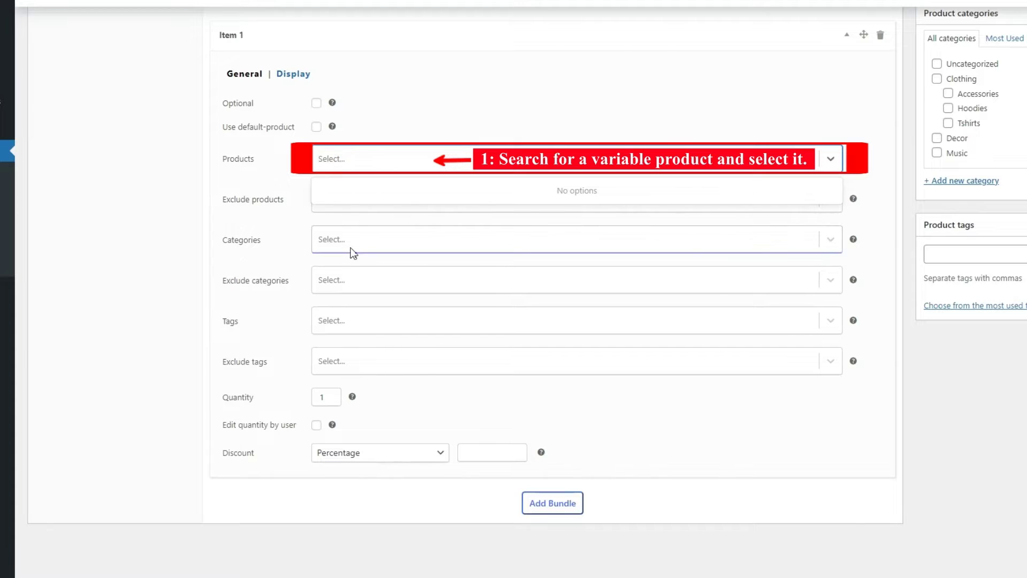
text(v-ne)
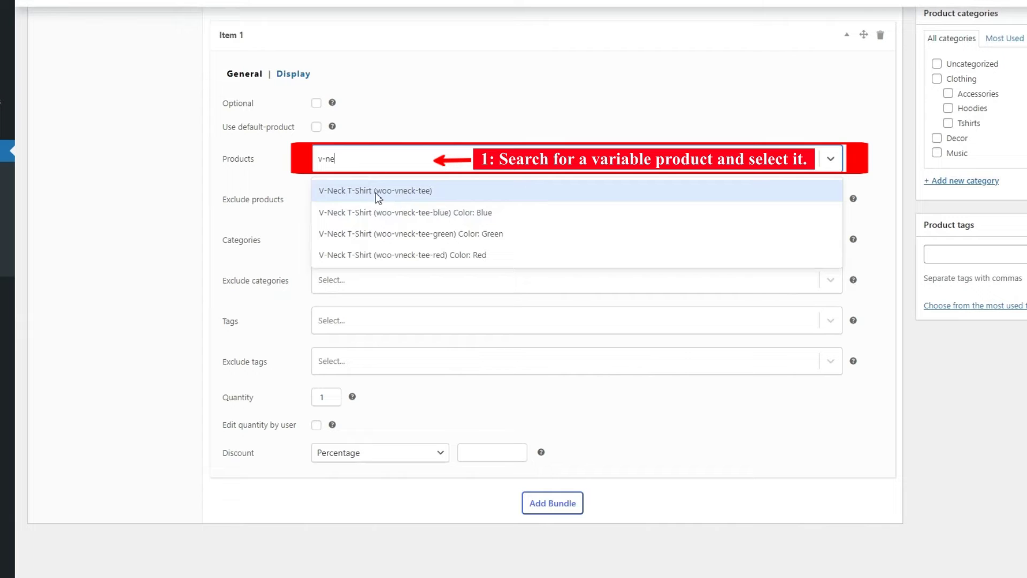
click(348, 192)
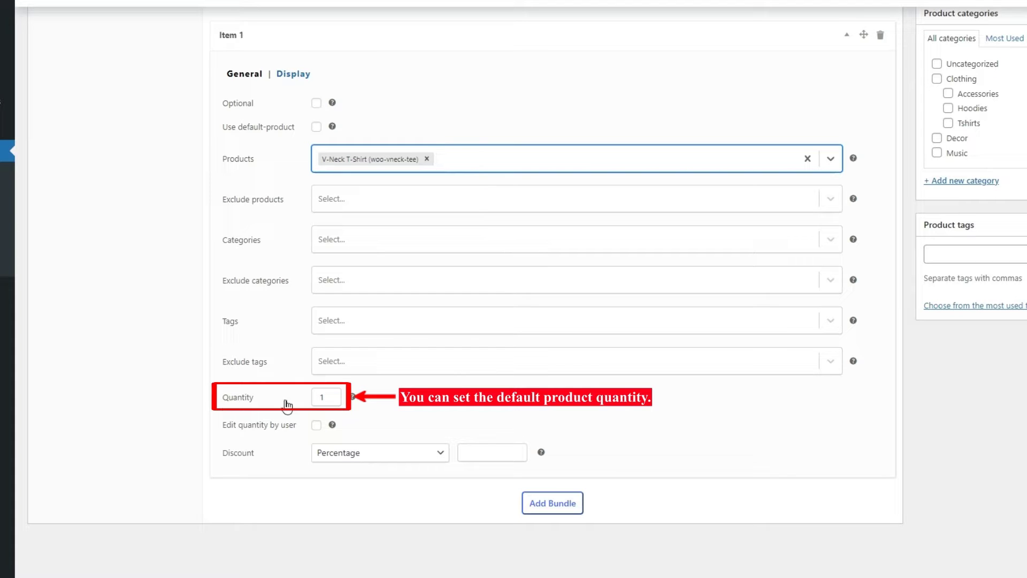
- Allow users to edit the V-Neck T-Shirt item's quantity, with a maximum quantity of 10
click(335, 398)
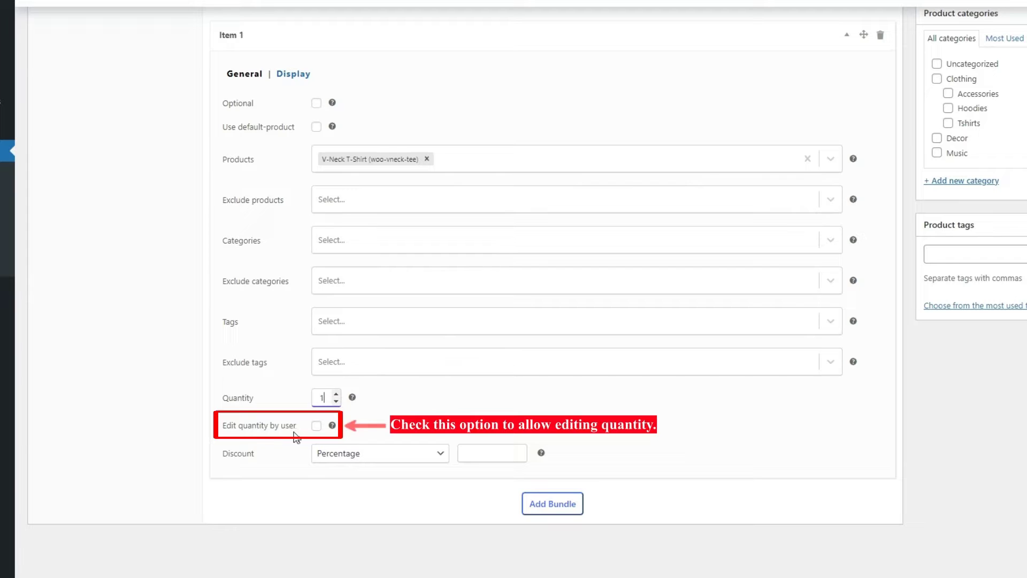
click(316, 426)
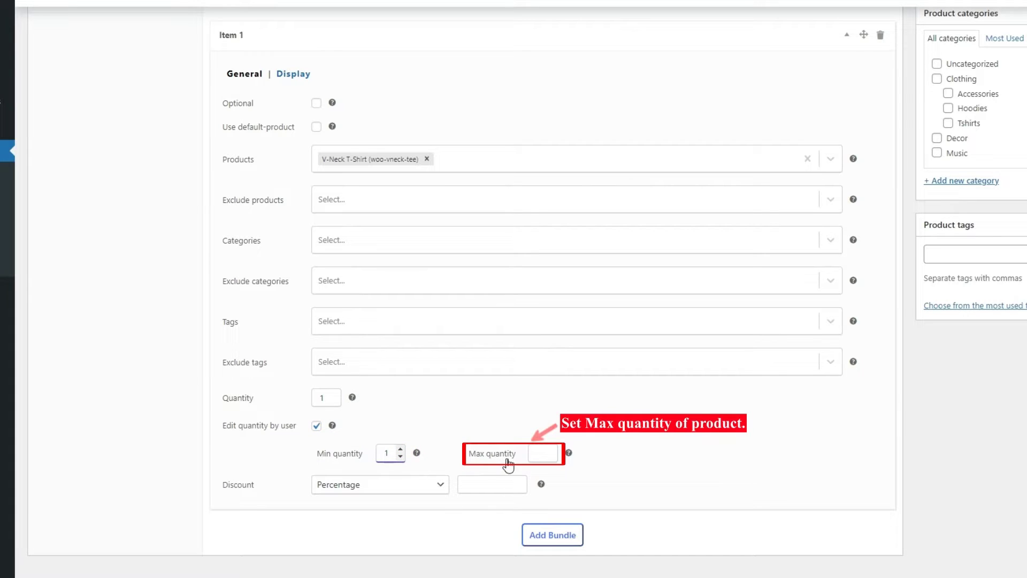
click(543, 455)
click(551, 457)
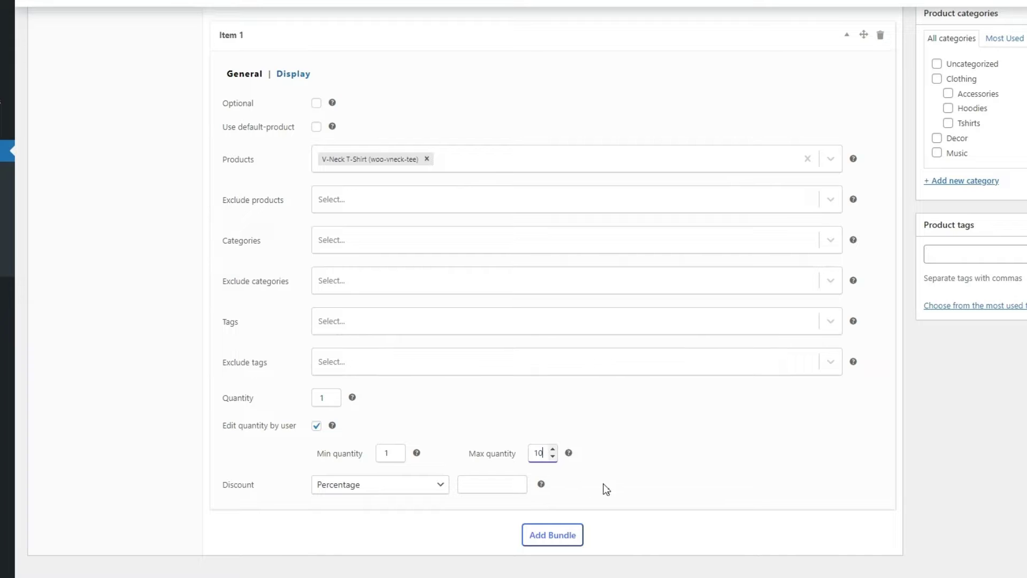
- Add a second bundle item containing the variable product Hoodie (woo-hoodie)
scroll(601, 489, down, 1)
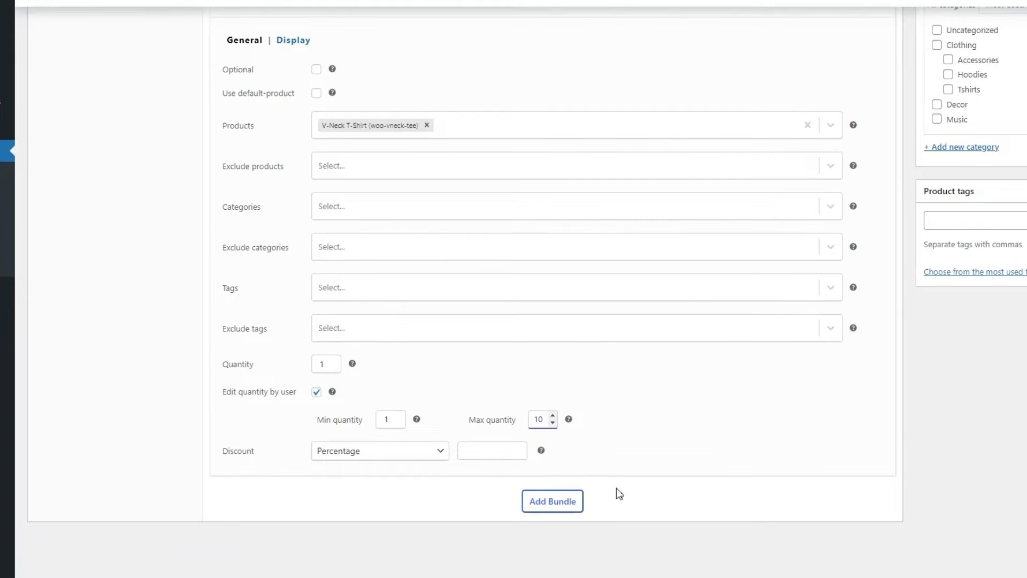
click(568, 505)
scroll(551, 509, down, 3)
scroll(551, 510, down, 4)
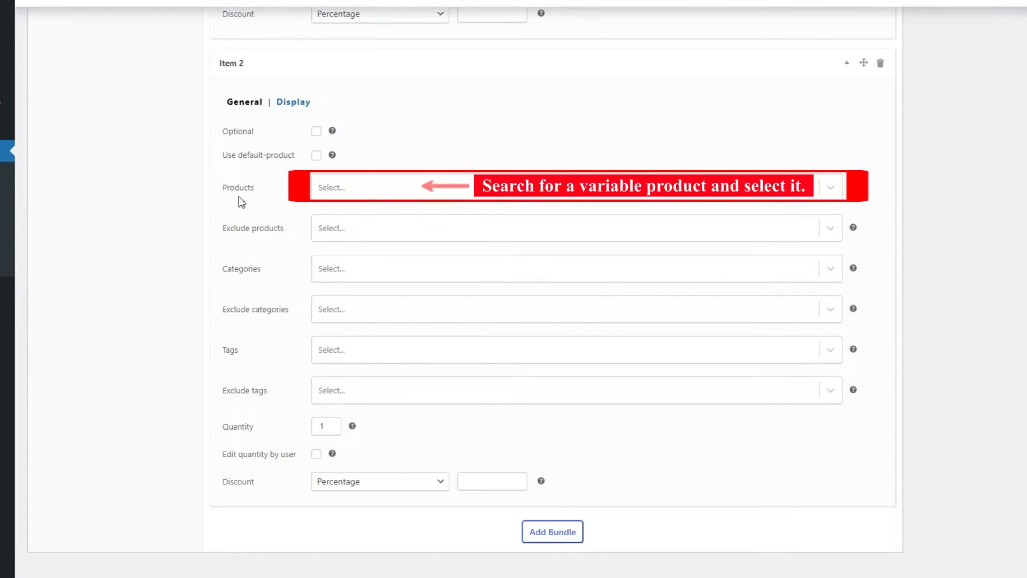
click(343, 193)
text(hood)
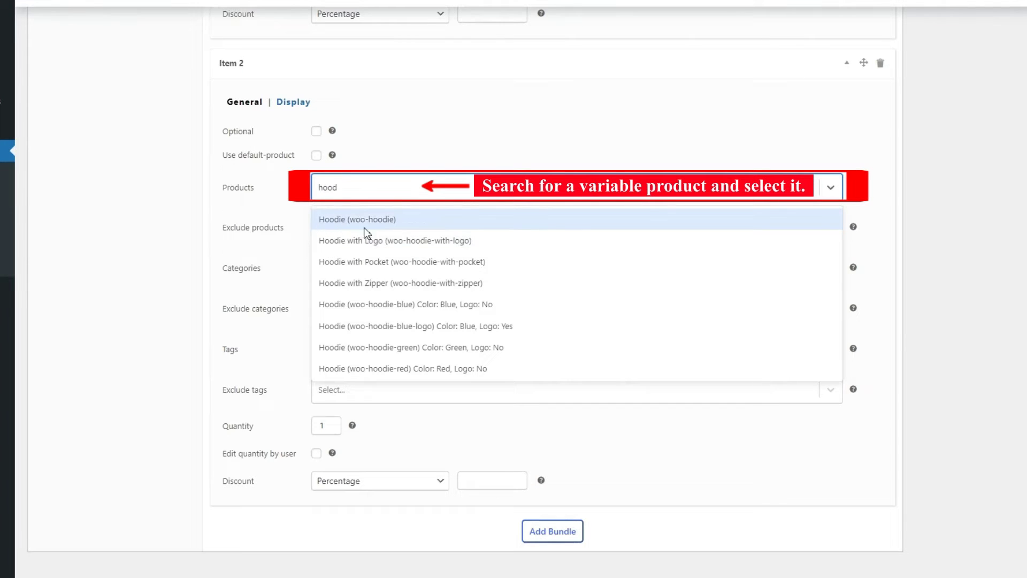
click(356, 223)
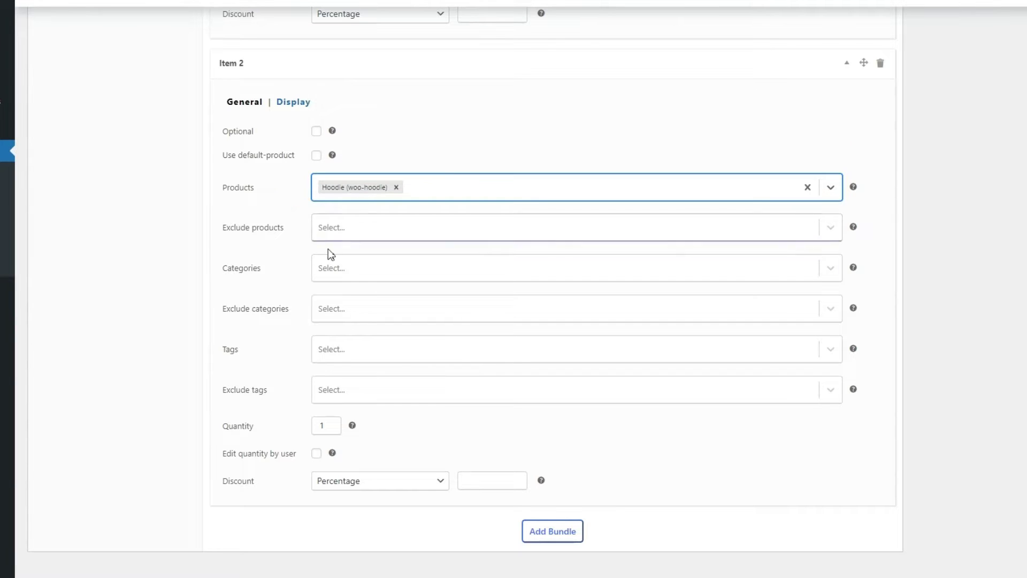
- Allow users to edit the Hoodie item's quantity and set its maximum quantity
click(316, 454)
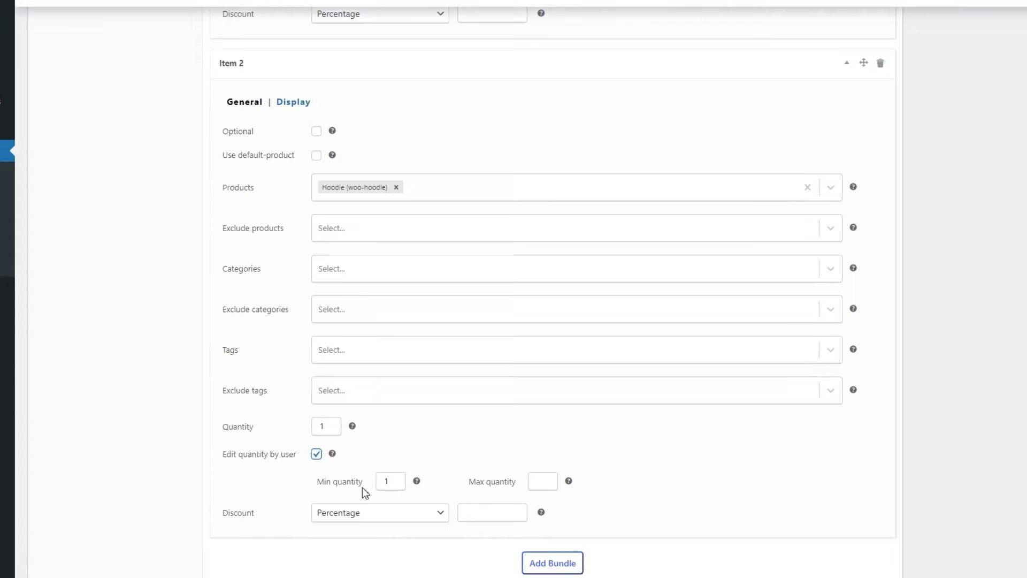
click(541, 478)
click(539, 483)
- Publish the Clothes bundle product
scroll(672, 430, up, 13)
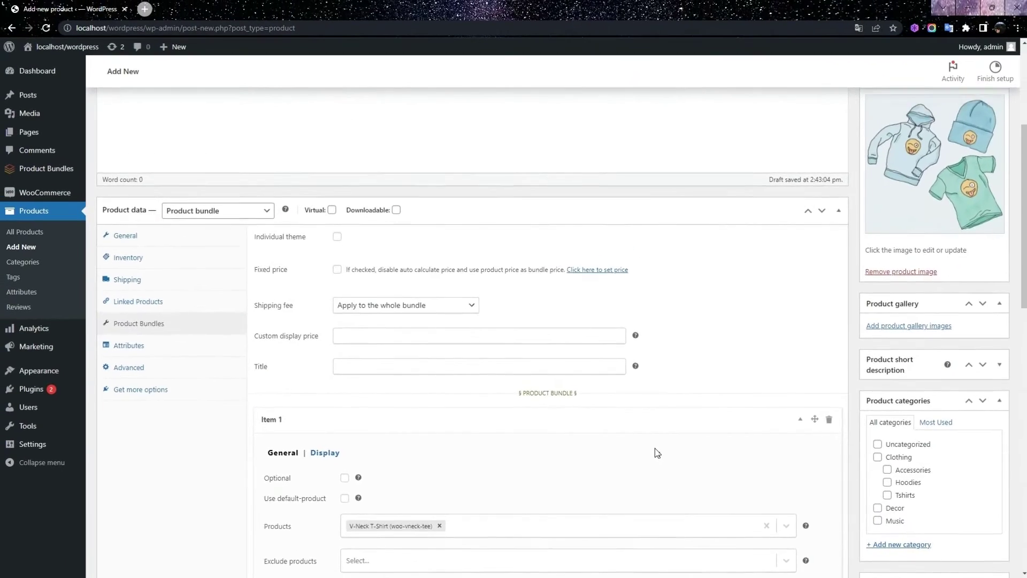
scroll(658, 453, up, 5)
click(978, 274)
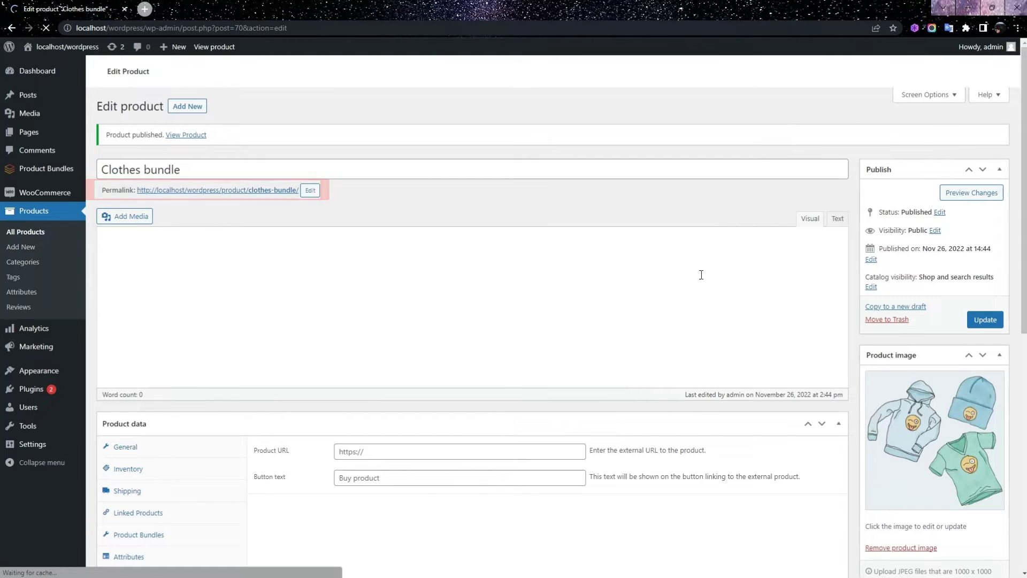
- Open the published Clothes bundle product page in a new browser tab from its permalink
right_click(182, 191)
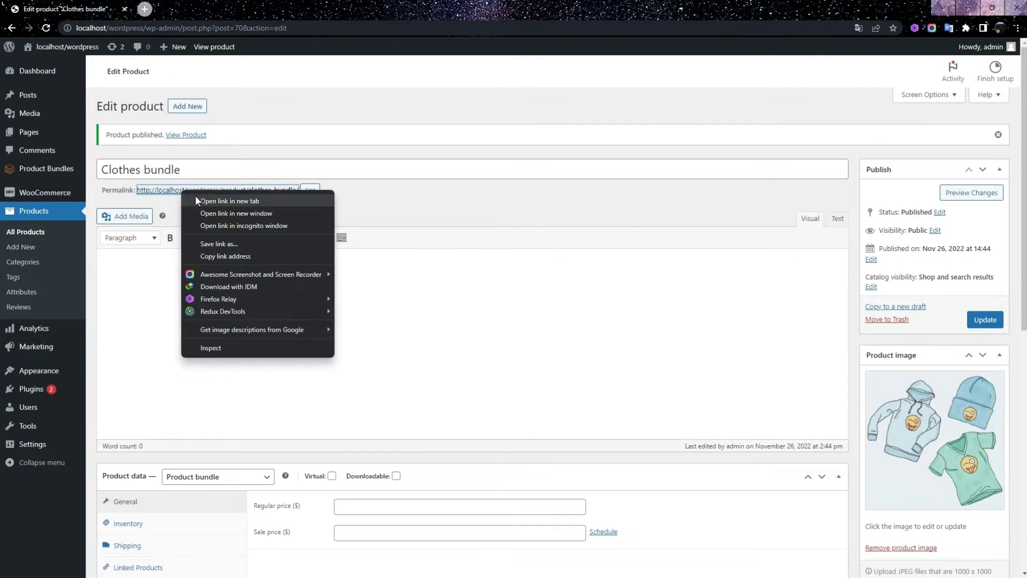
click(196, 201)
click(224, 6)
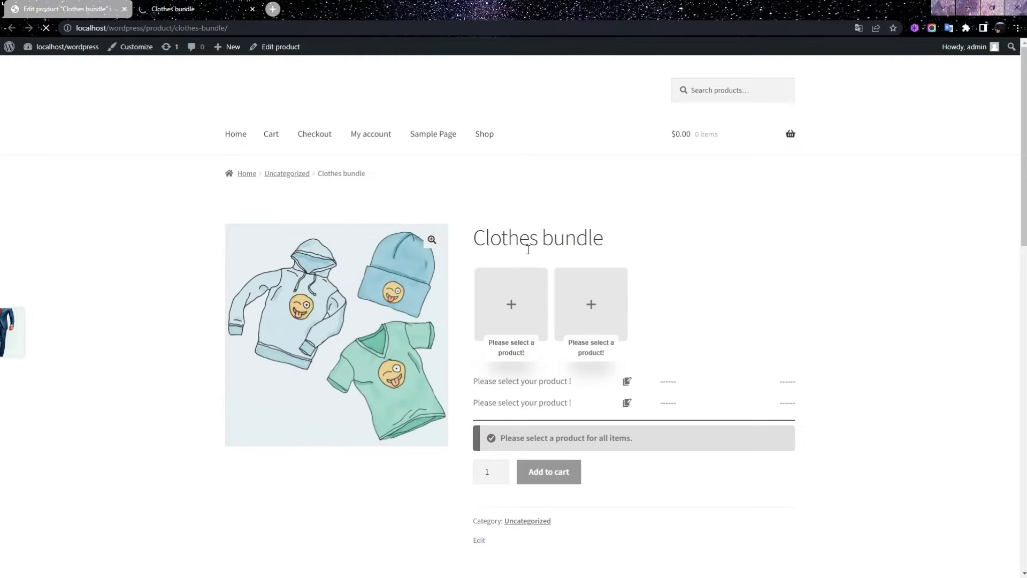
- Open the product picker for the first bundle item and browse the V-Neck T-Shirt variations
click(503, 341)
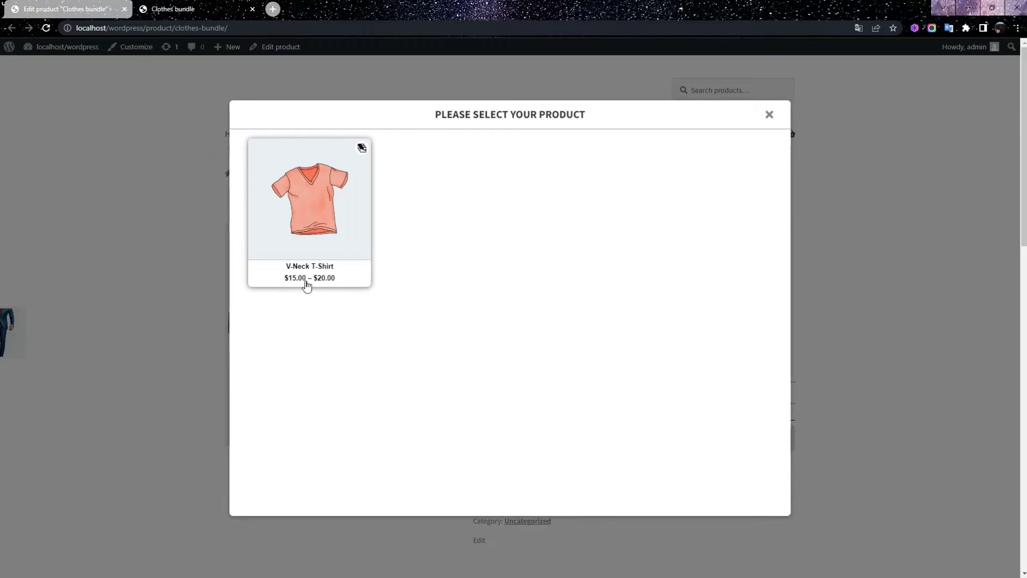
click(316, 247)
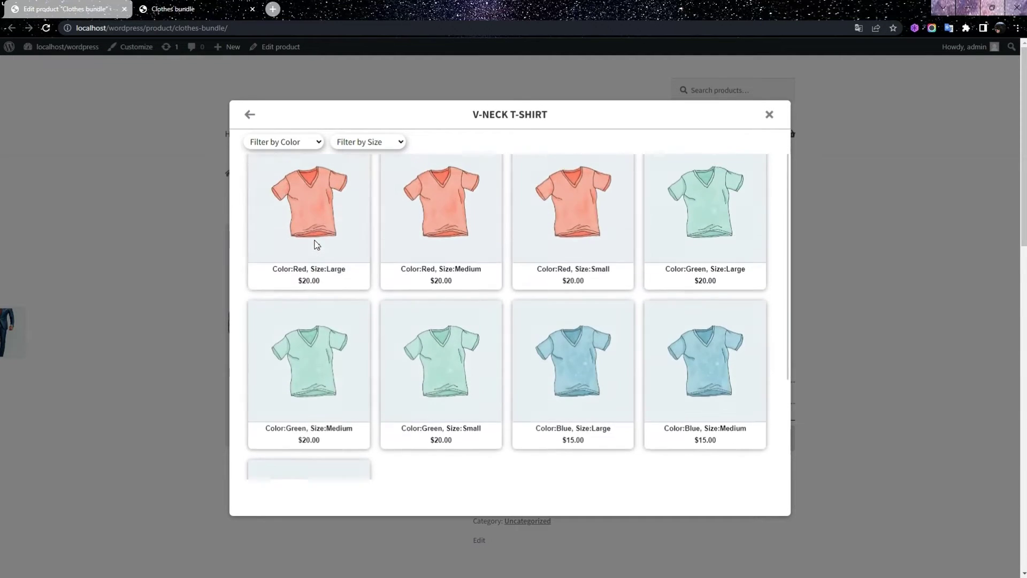
scroll(642, 298, down, 3)
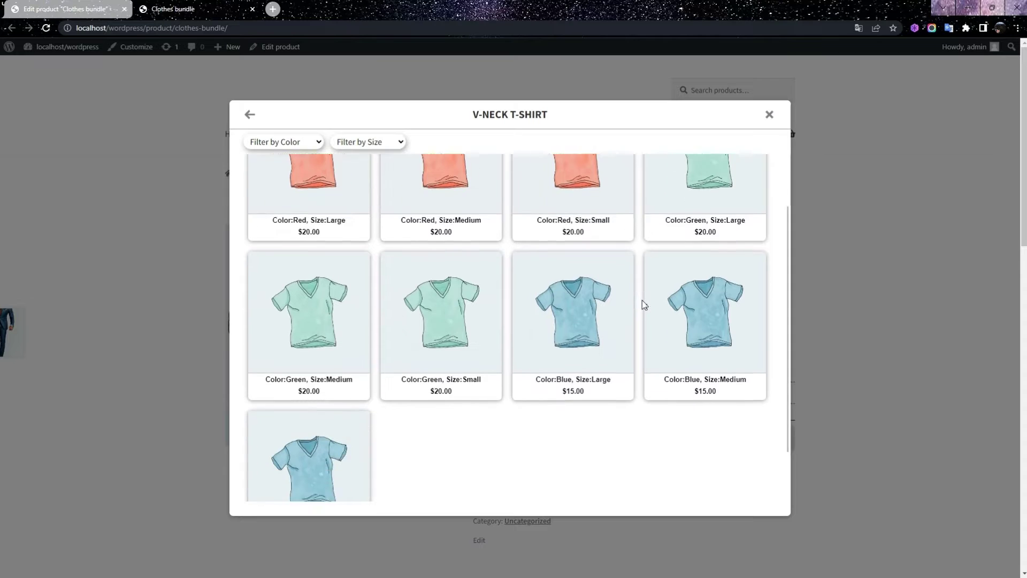
scroll(407, 221, up, 3)
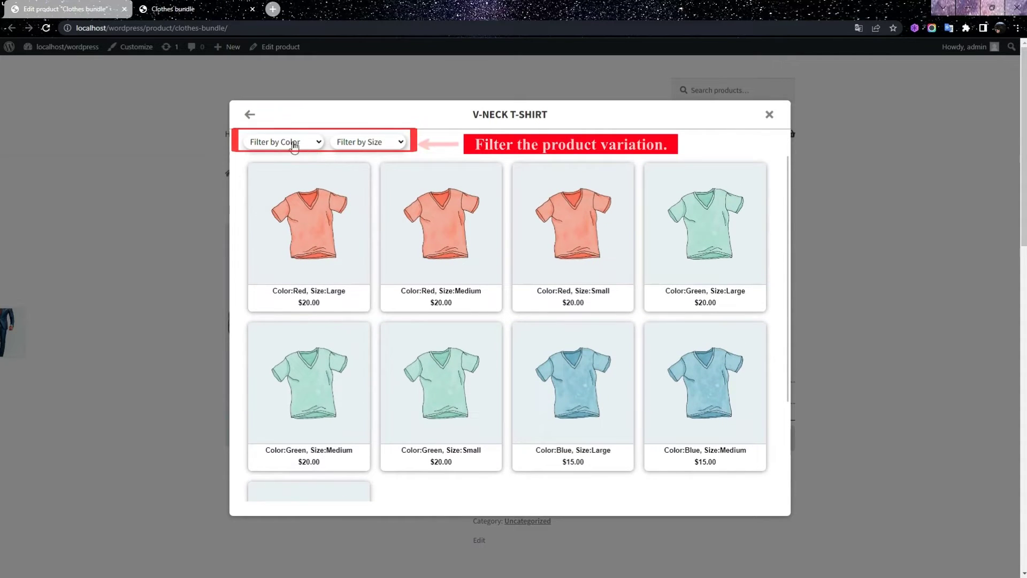
- Try filtering the V-Neck T-Shirt variations by color Red and by size Medium, resetting each filter
click(309, 150)
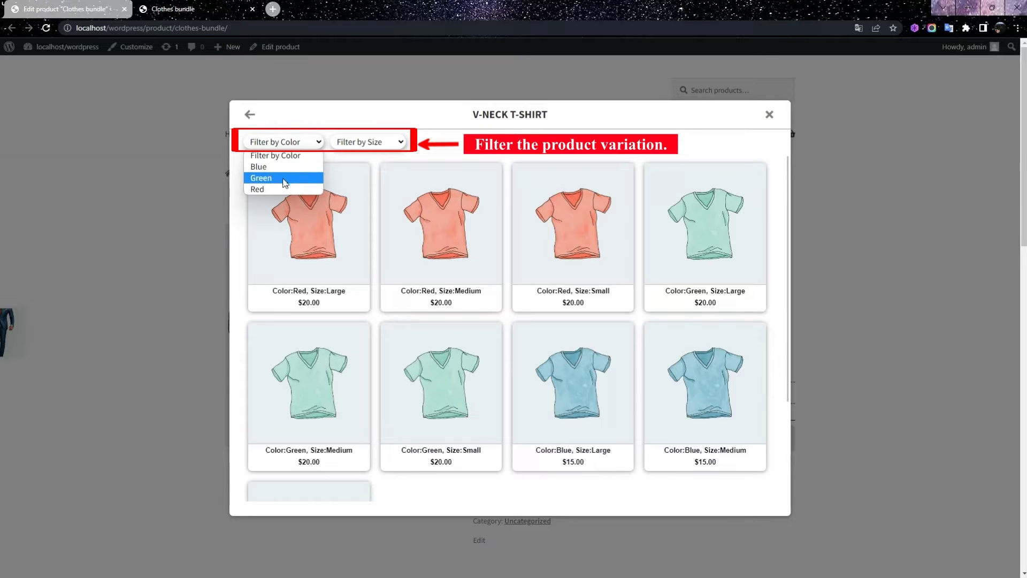
click(278, 188)
click(316, 148)
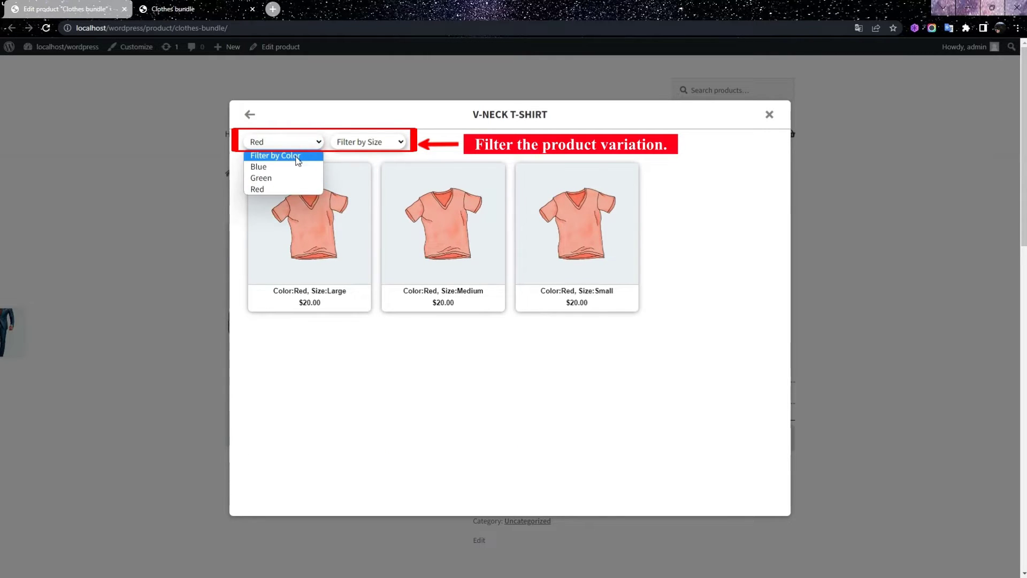
click(295, 157)
click(364, 149)
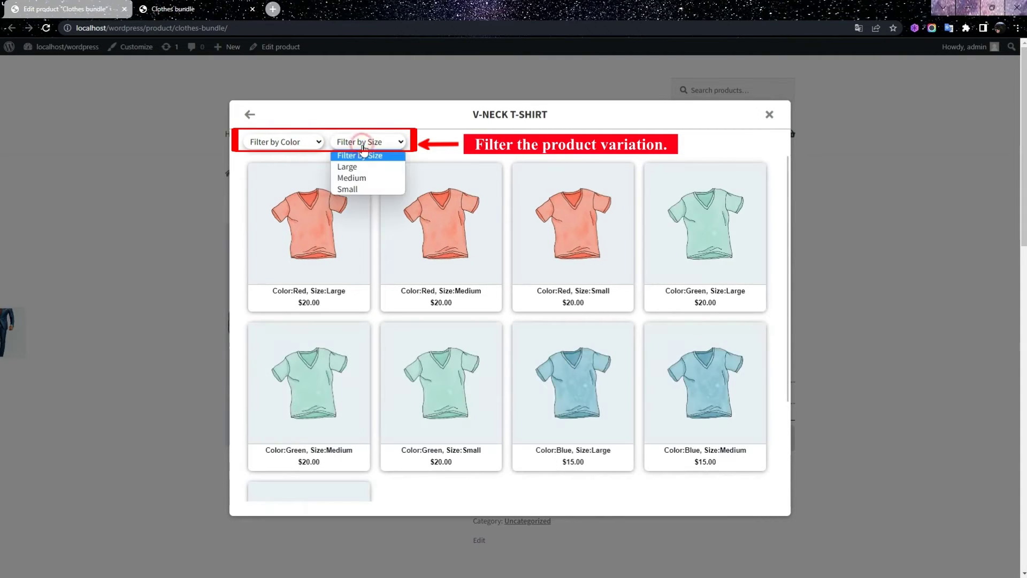
click(354, 180)
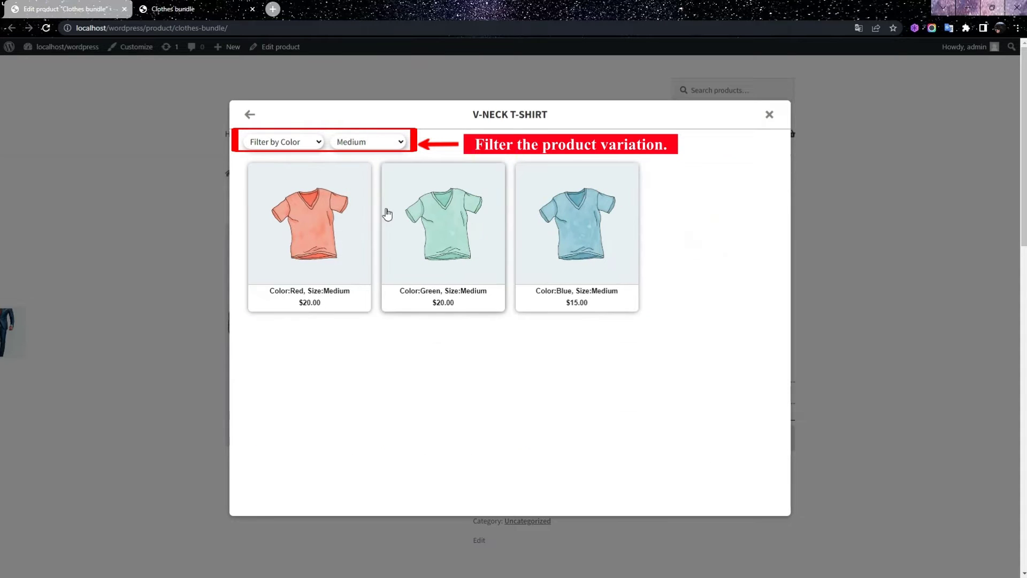
click(385, 142)
click(367, 156)
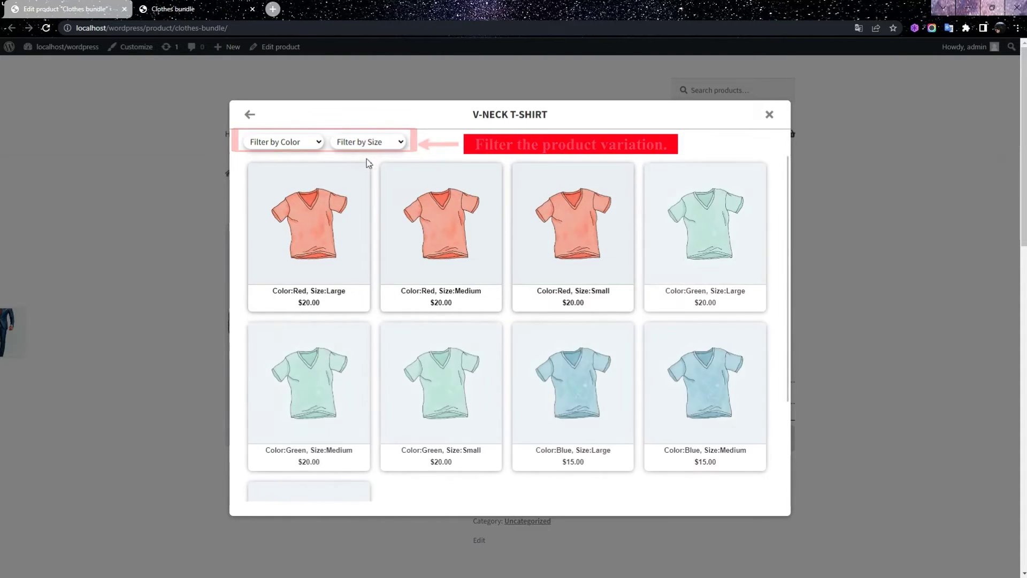
- Choose the V-Neck T-Shirt variation with color Red and size Small for the first bundle item
click(571, 268)
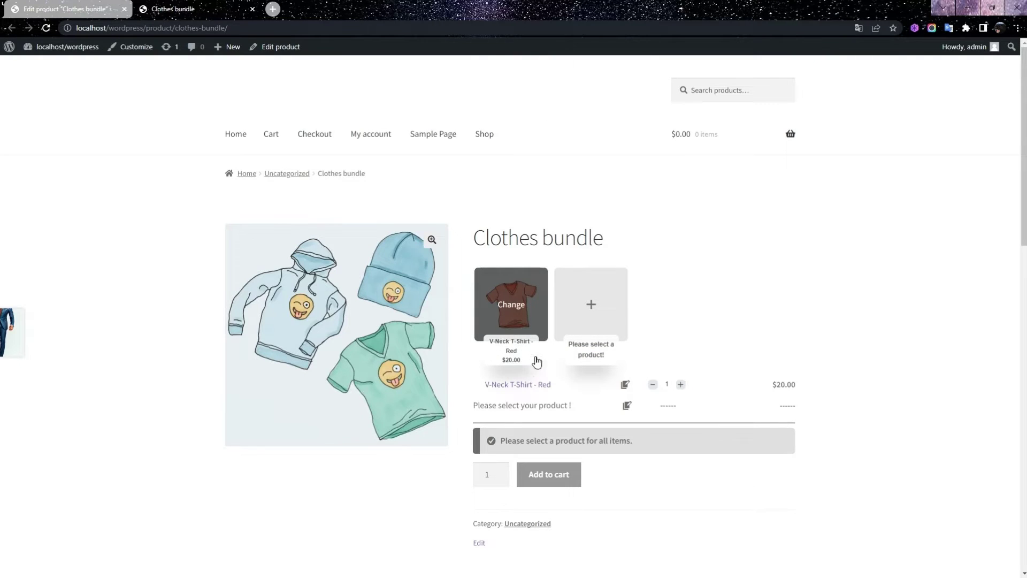
- View the Hoodie's product images in the second bundle item's product picker and return to the product selection
click(594, 328)
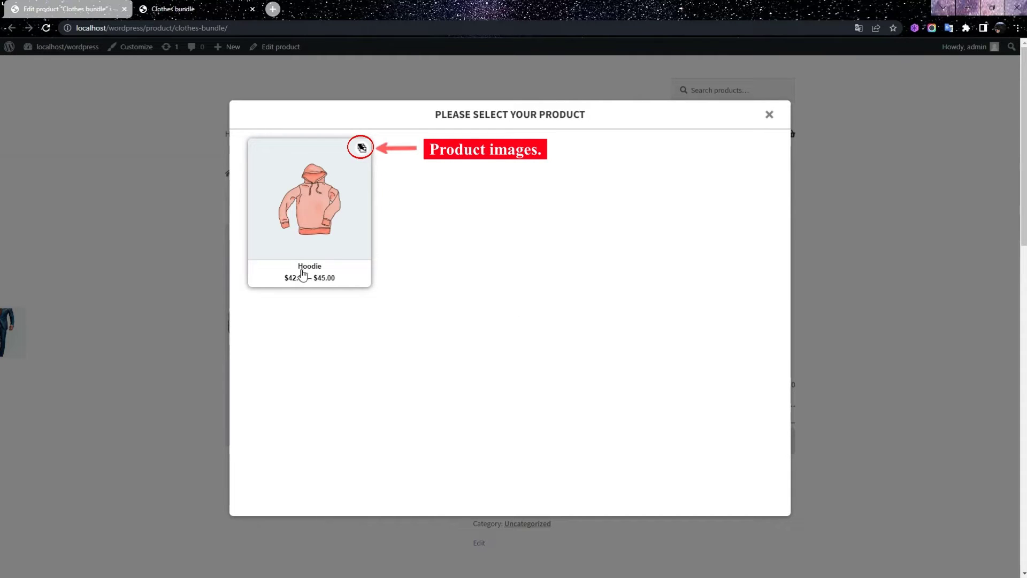
click(361, 149)
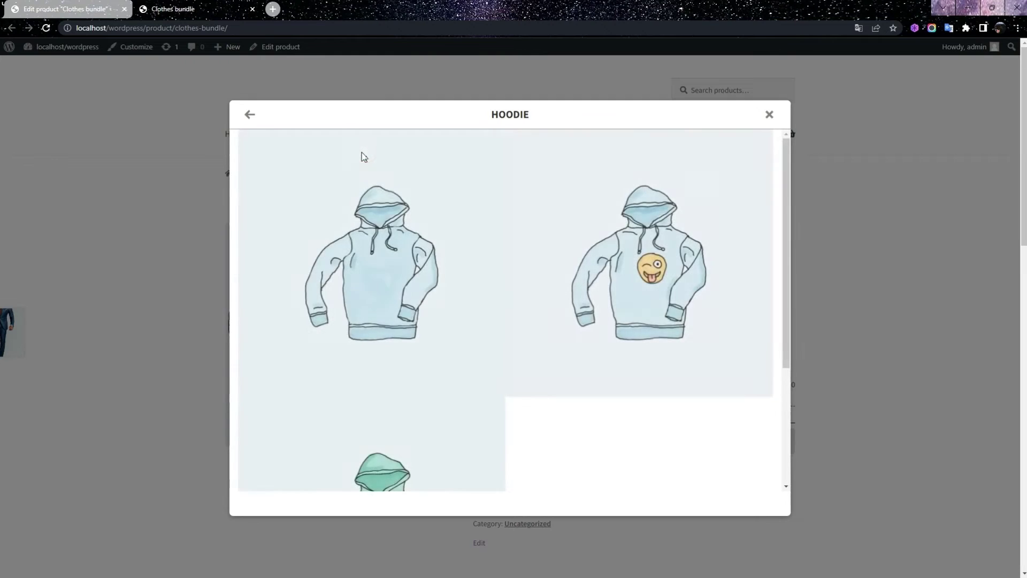
scroll(391, 246, down, 3)
scroll(392, 249, up, 3)
click(250, 116)
- Try the Hoodie's logo filter with Yes, reset it, and choose the Green variation with logo No
click(302, 198)
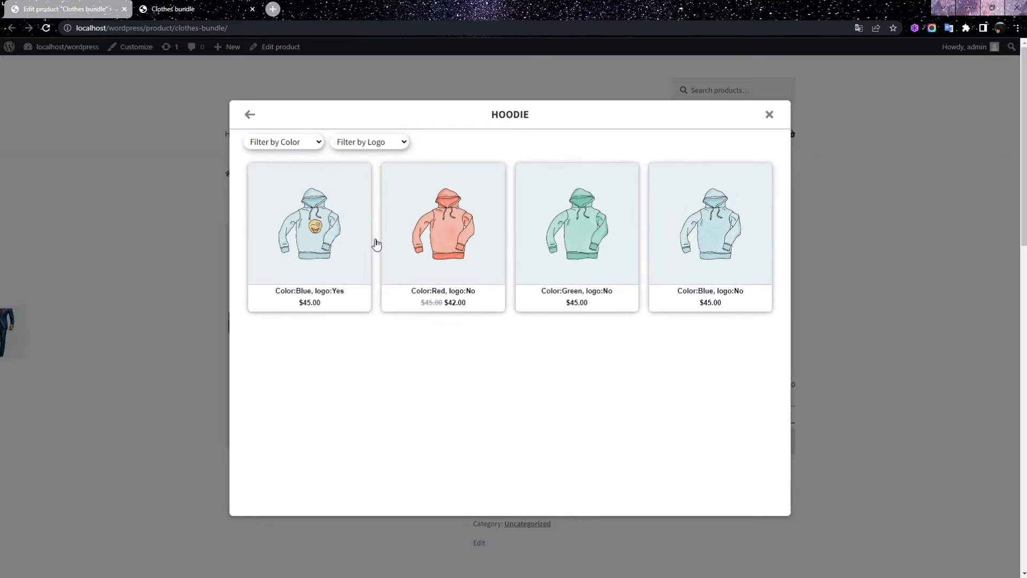
click(302, 143)
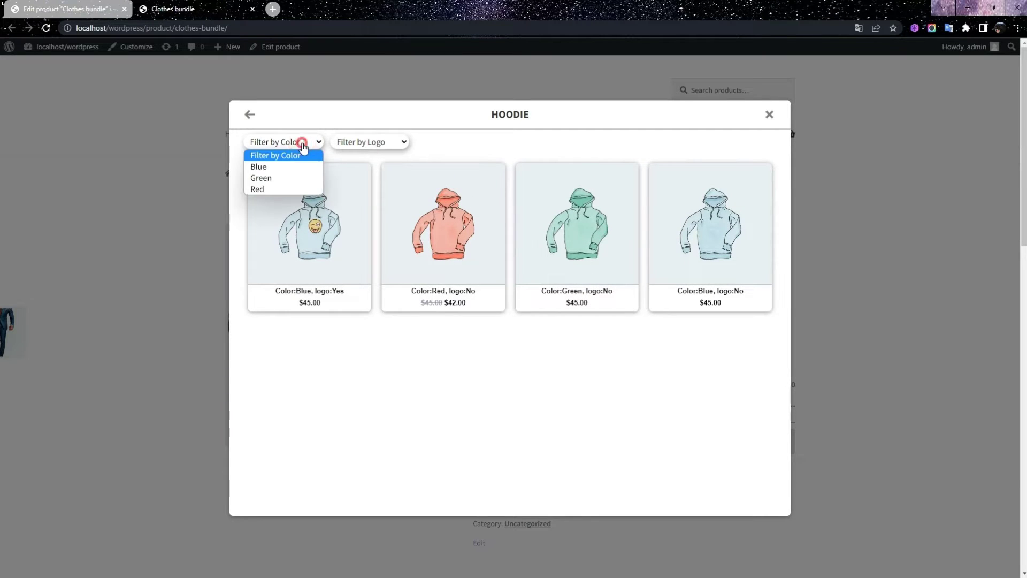
click(306, 156)
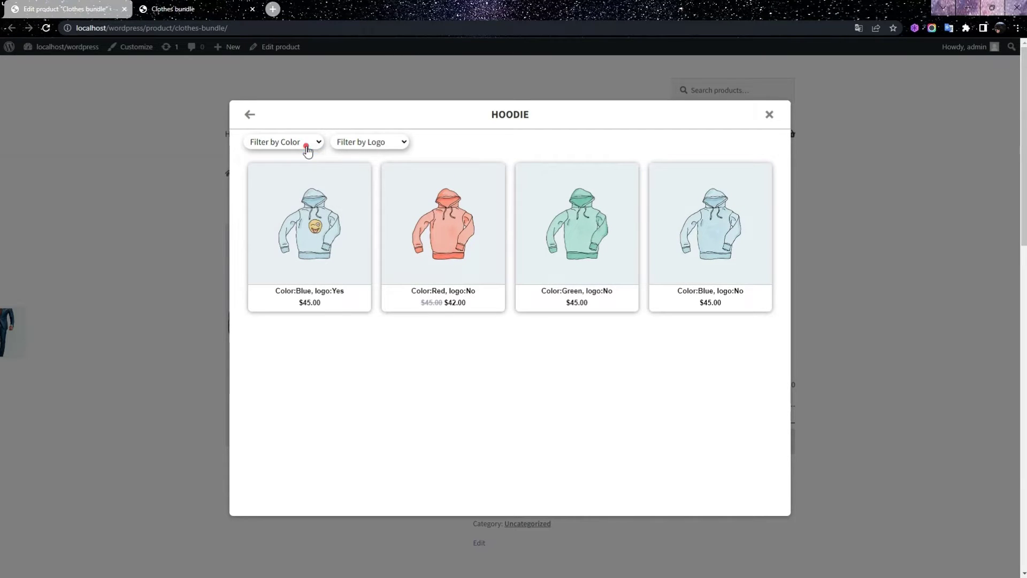
click(404, 143)
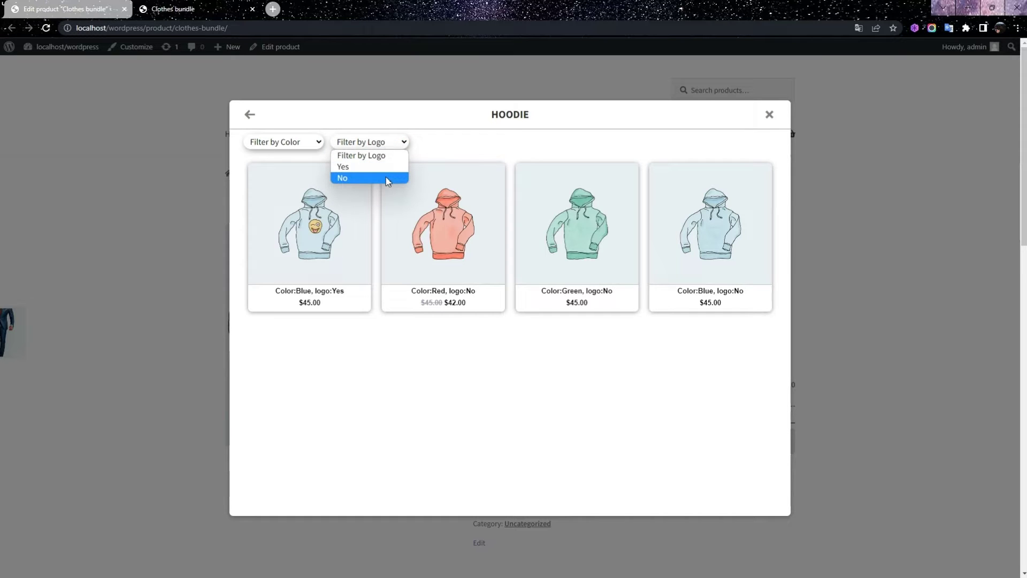
click(375, 167)
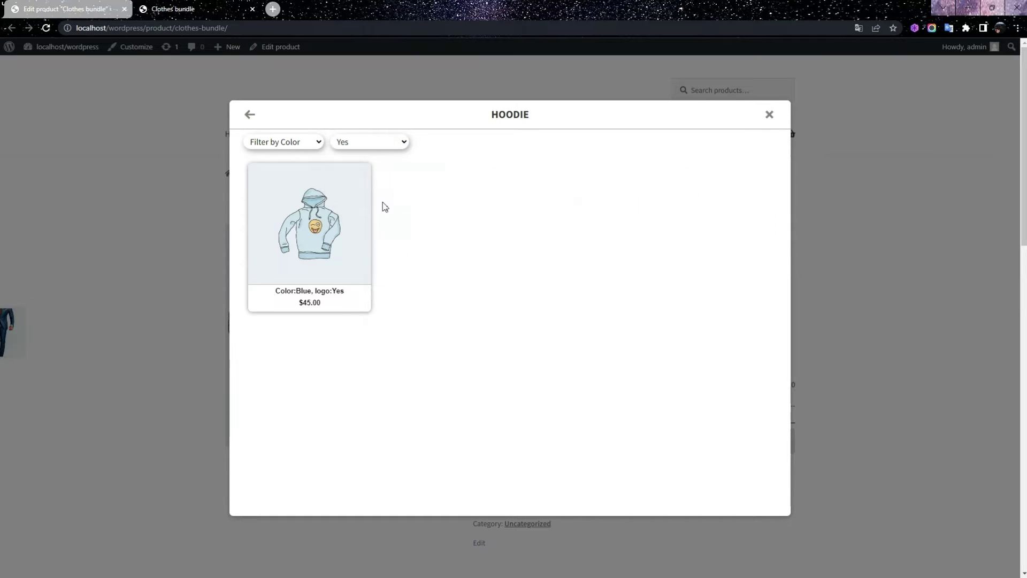
click(384, 141)
click(369, 153)
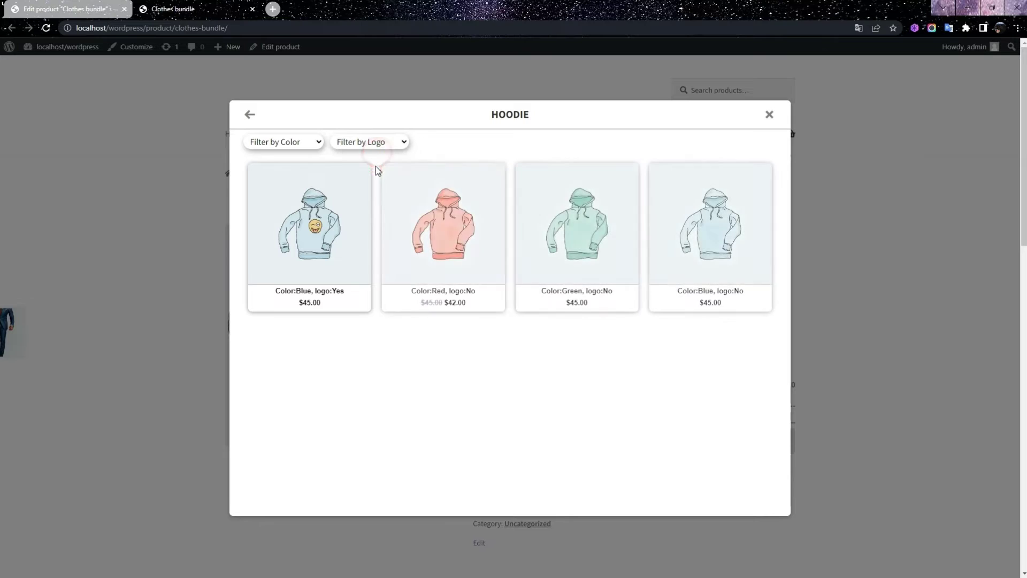
click(592, 273)
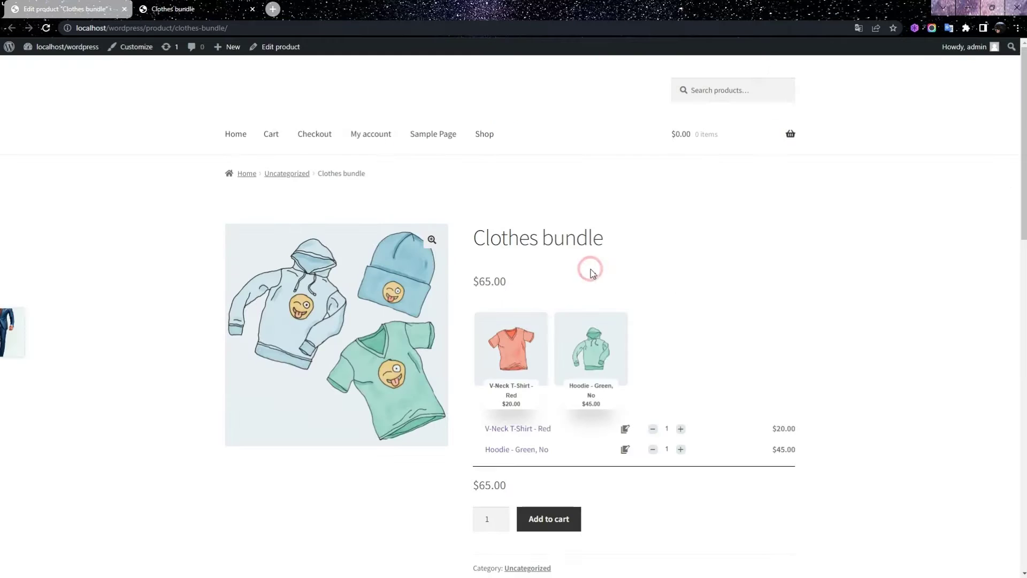
- Open the product picker for changing the V-Neck T-Shirt item and close it without choosing another product
mouse_move(604, 391)
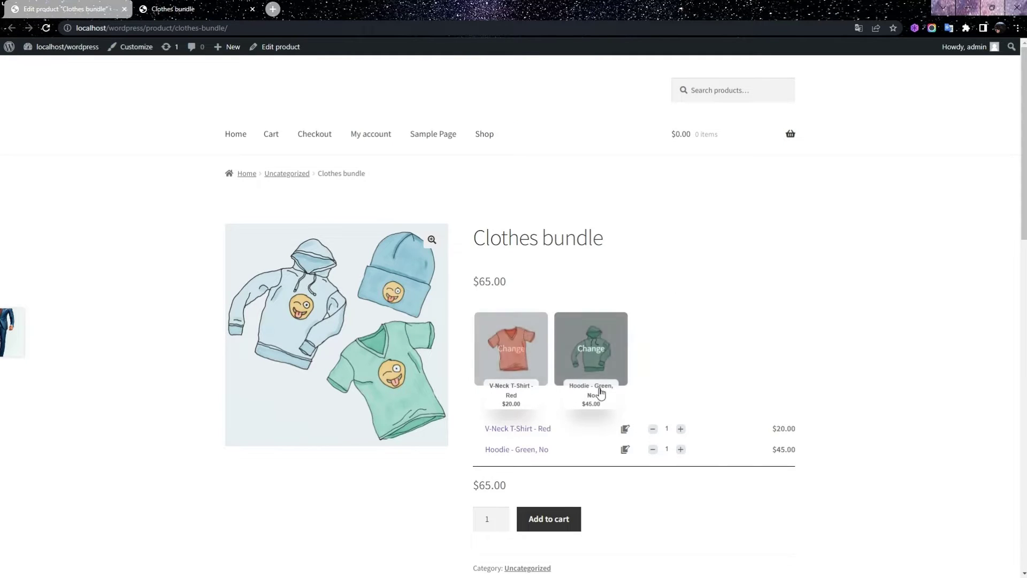
scroll(606, 415, down, 2)
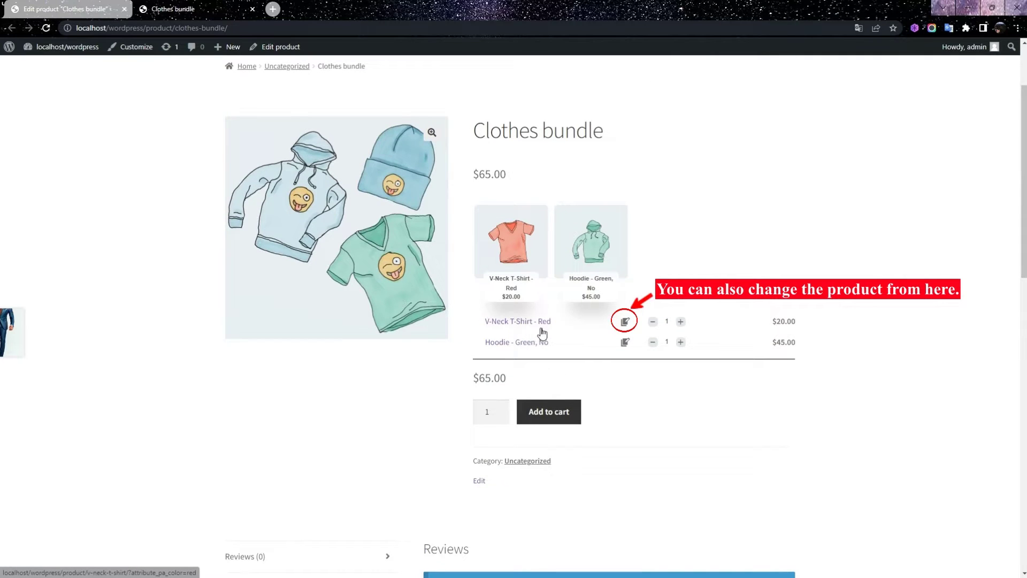
click(624, 322)
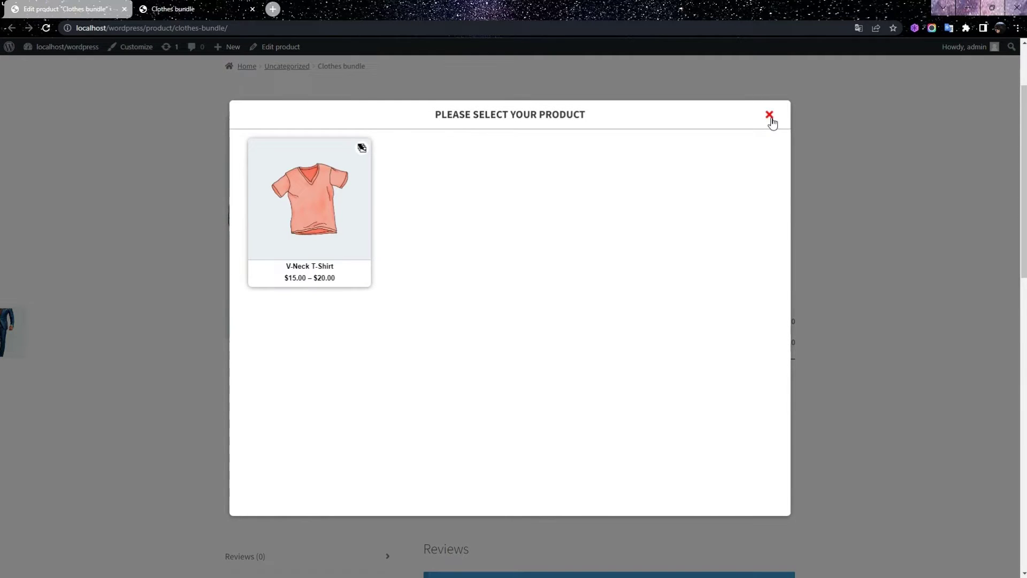
click(769, 116)
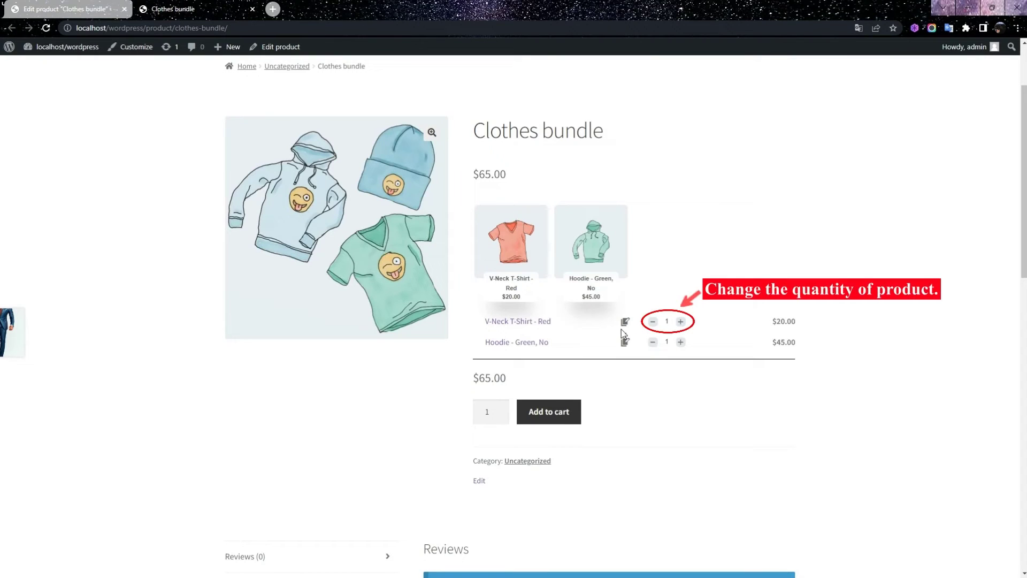
- Try raising the quantities of the V-Neck T-Shirt and Hoodie items and return each to 1
click(680, 323)
click(653, 323)
click(653, 322)
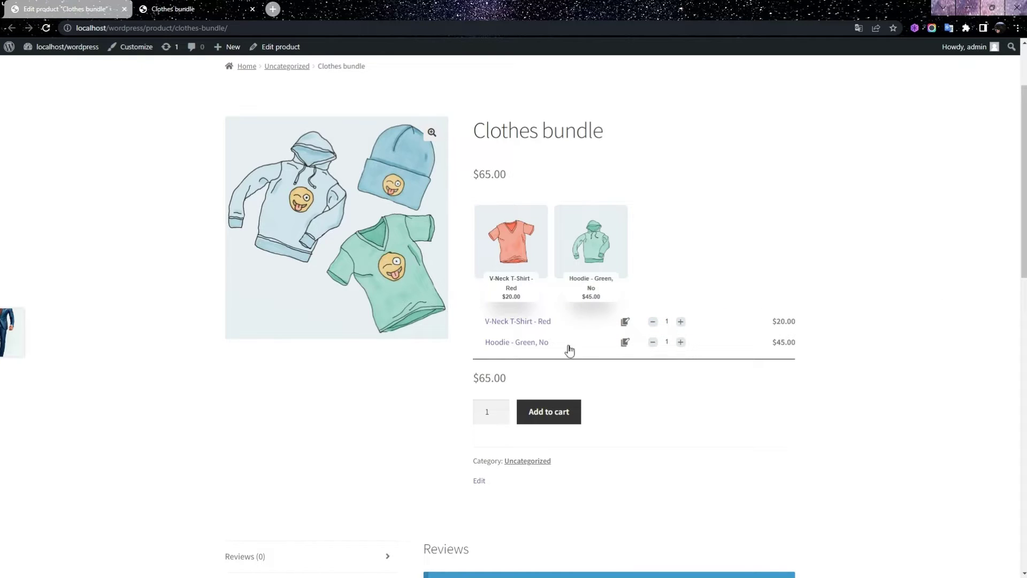
click(680, 342)
click(653, 342)
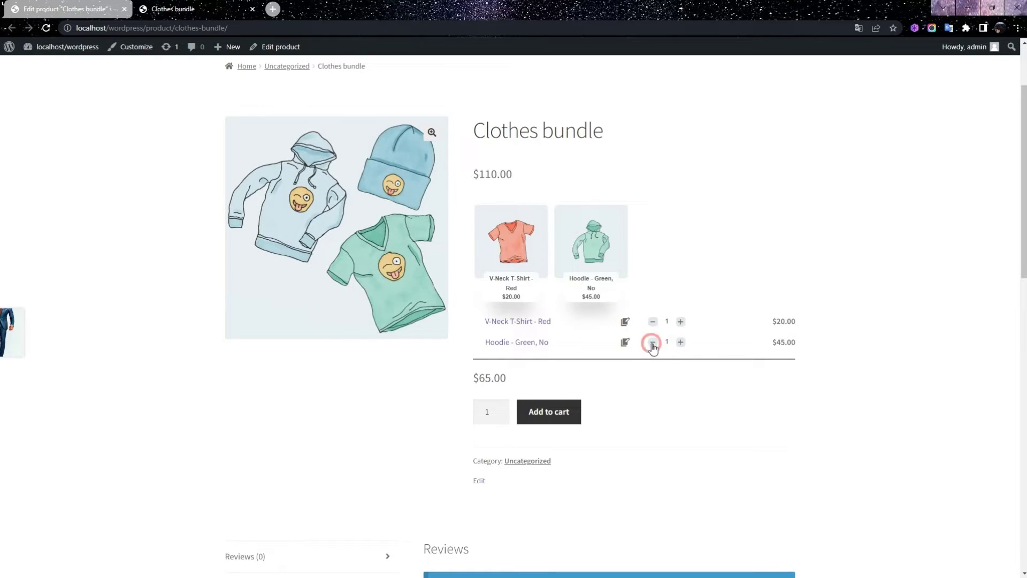
- Add the configured Clothes bundle to the cart
click(546, 422)
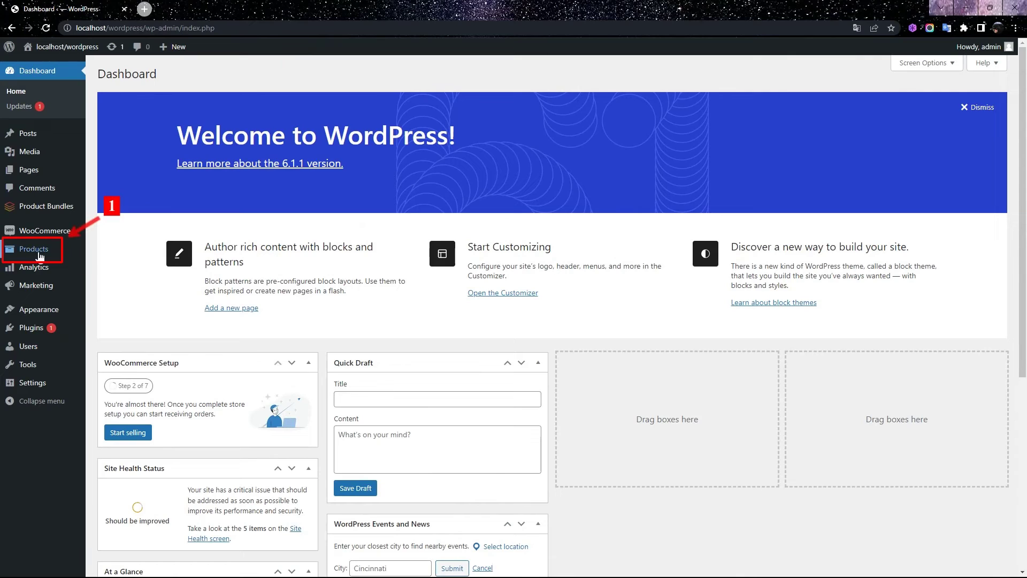
- Start a new product from the WordPress dashboard and name it Clothes Bundle
mouse_move(37, 256)
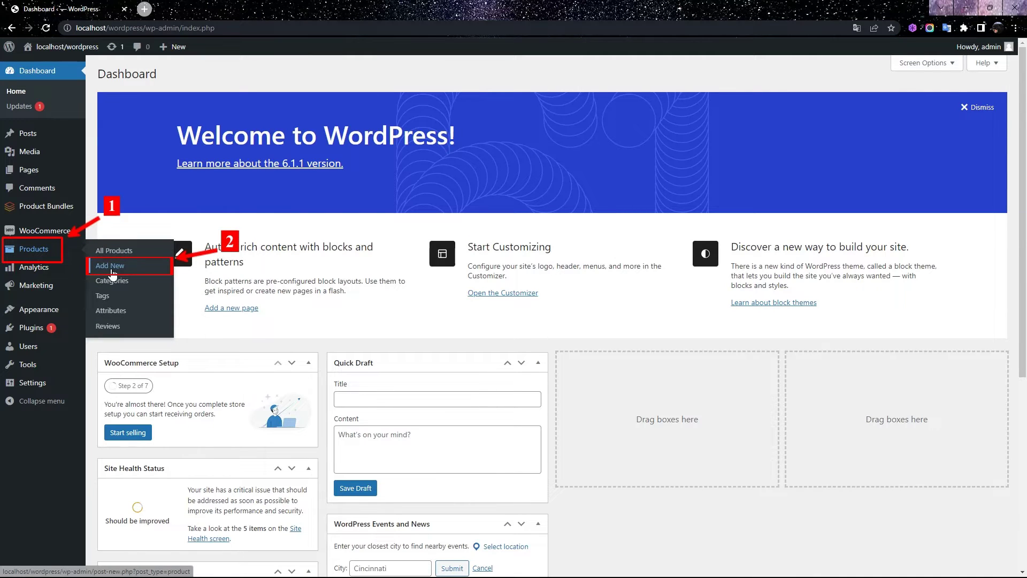
click(113, 273)
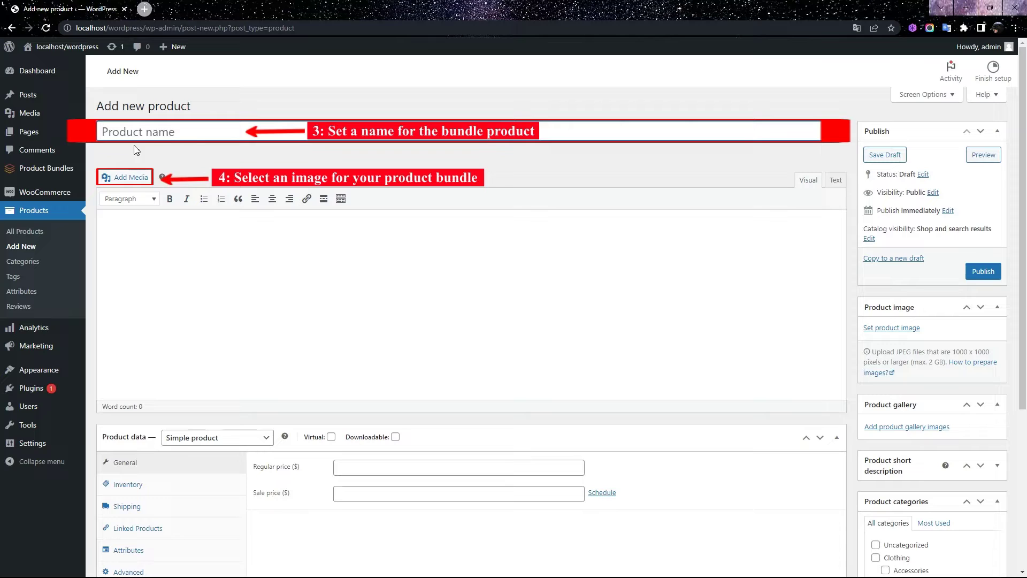
text(Clothes Bundle)
- Set logo-1.jpg from the media library, showing the hoodie, beanie and T-shirt, as the product image
click(123, 182)
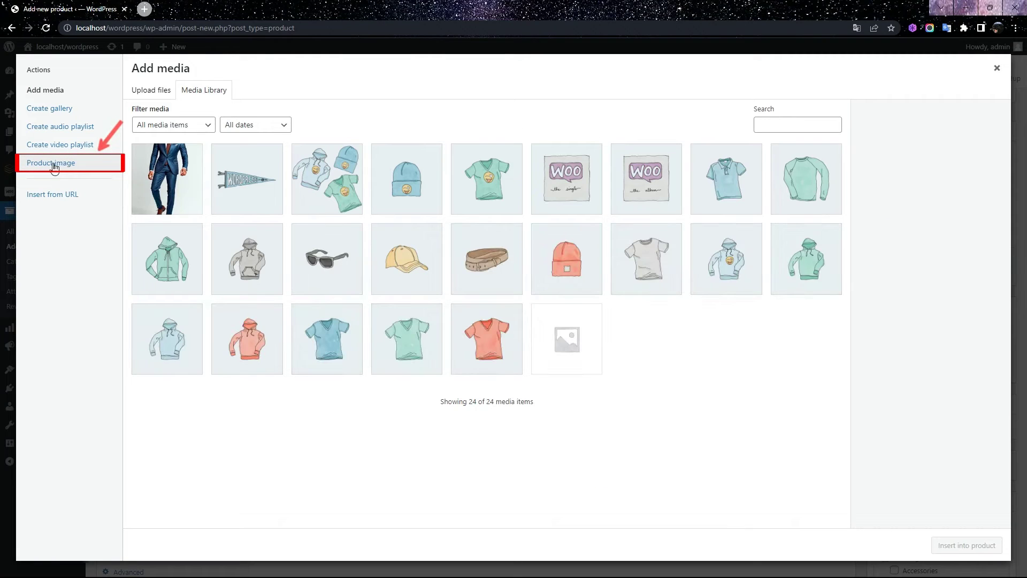
click(54, 167)
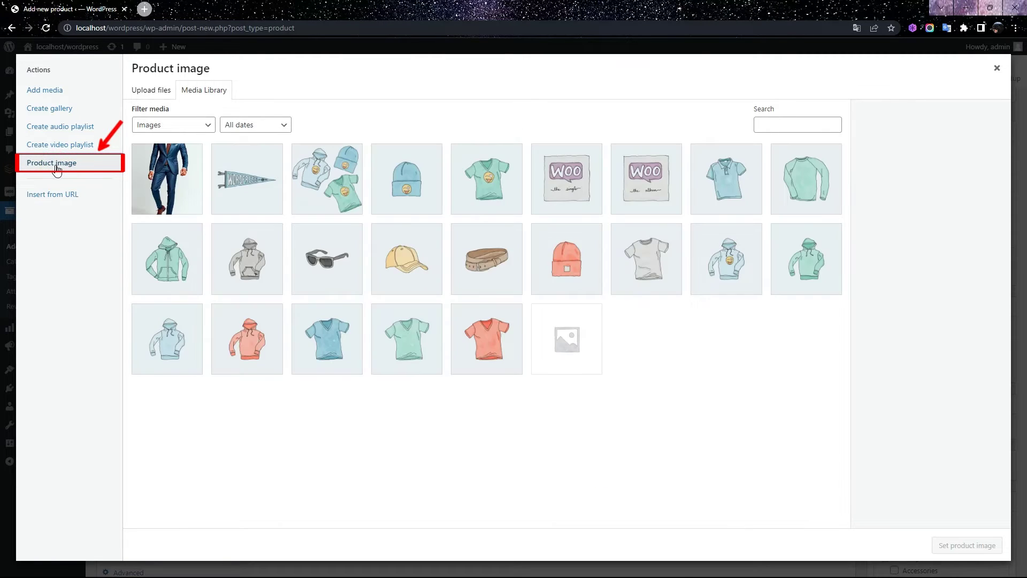
click(320, 203)
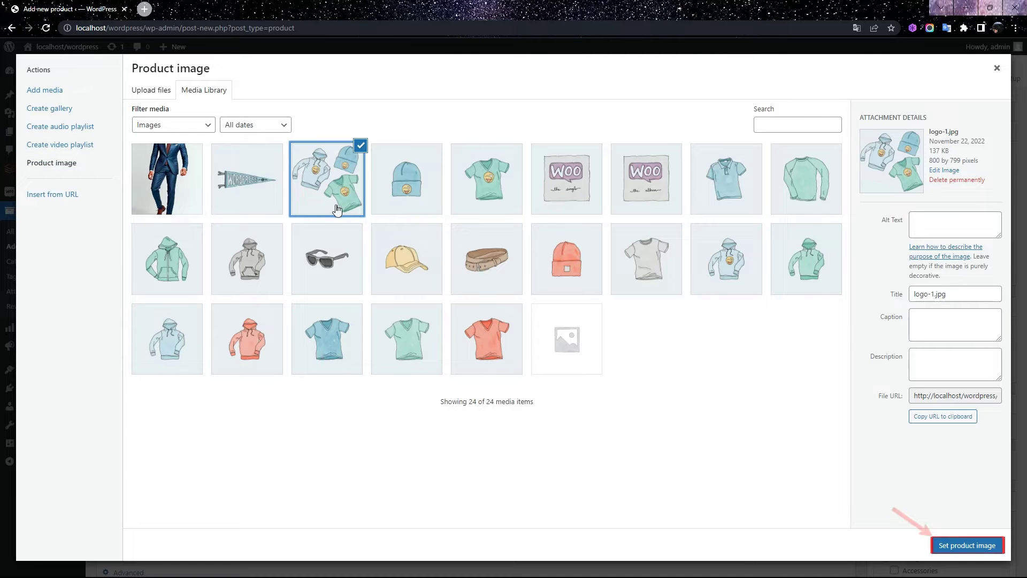
click(961, 546)
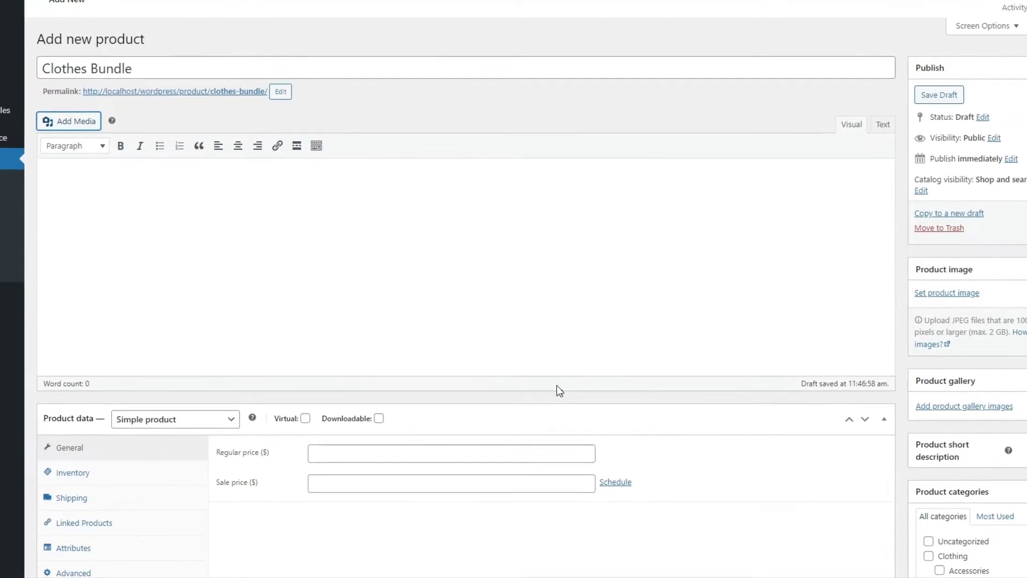
- Set the product type of Clothes Bundle to Product bundle
scroll(556, 386, down, 3)
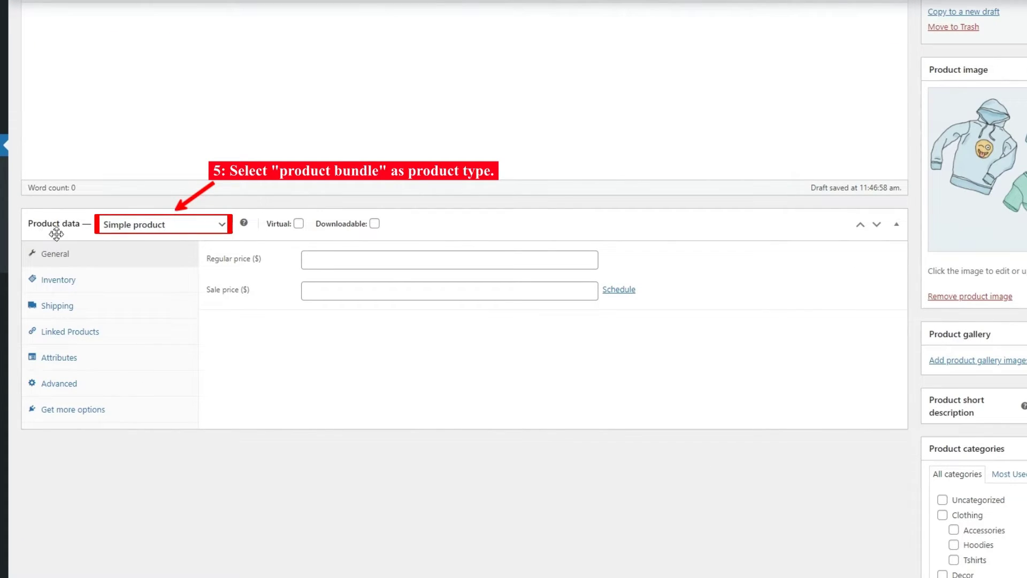
click(216, 232)
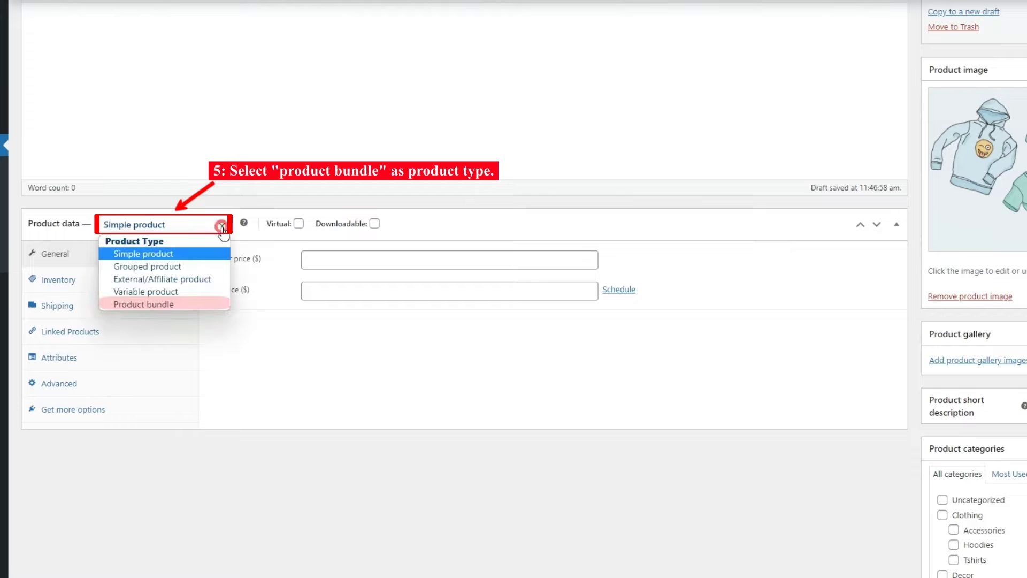
click(147, 307)
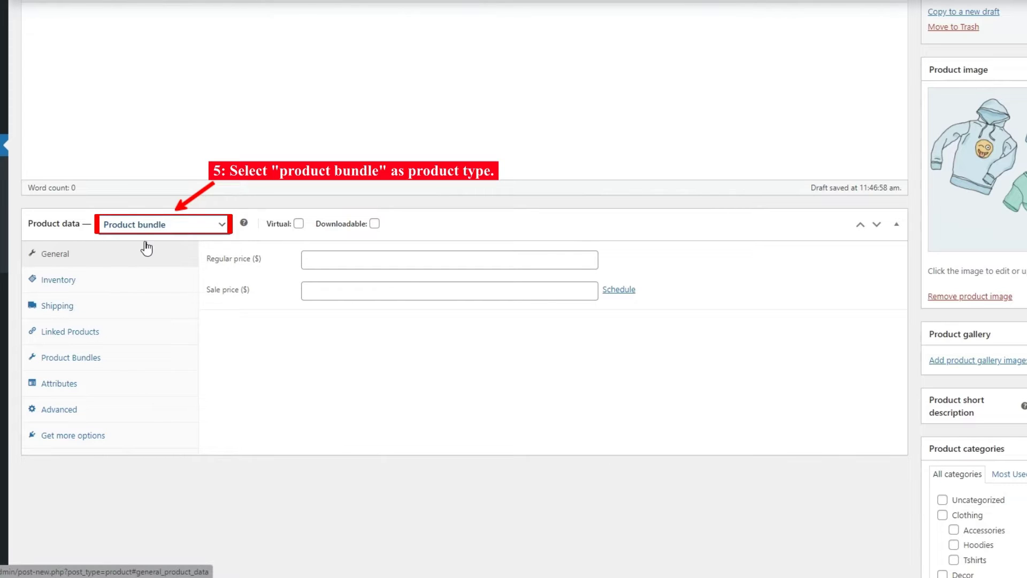
- Add a first item to the product bundle and assign V-Neck T-Shirt (woo-vneck-tee) as its product
click(86, 369)
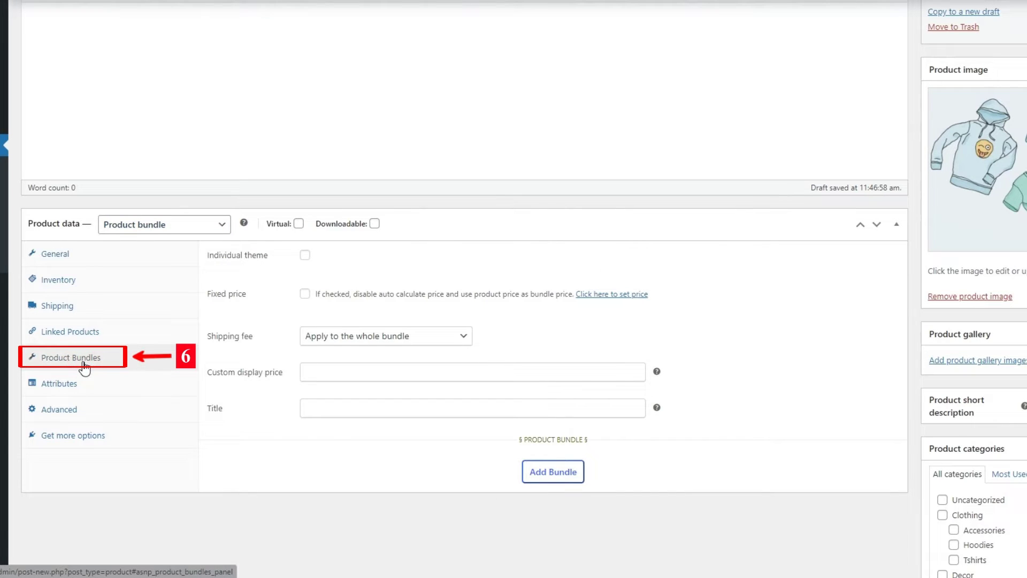
click(551, 475)
scroll(644, 465, down, 7)
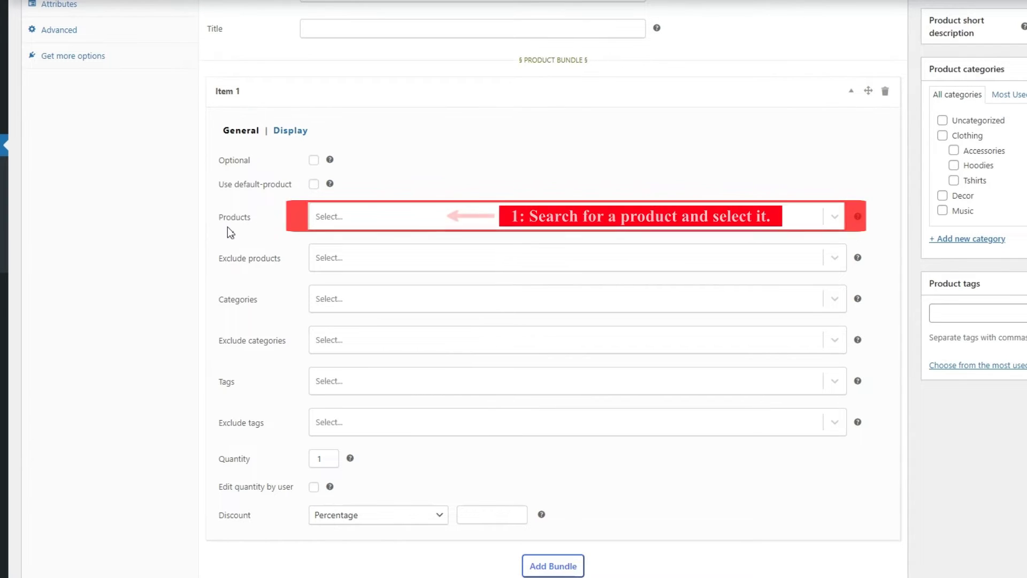
click(352, 220)
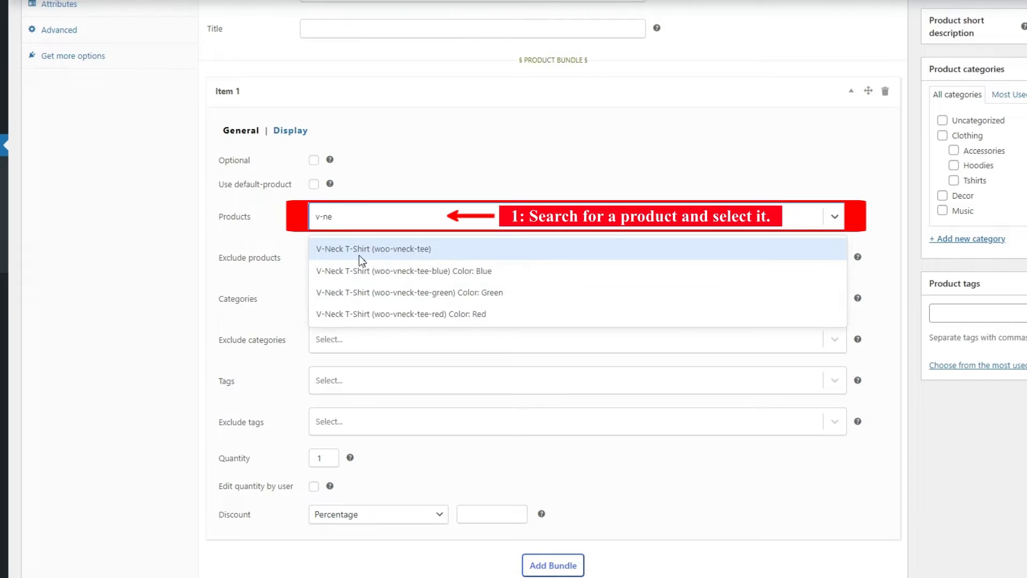
click(356, 261)
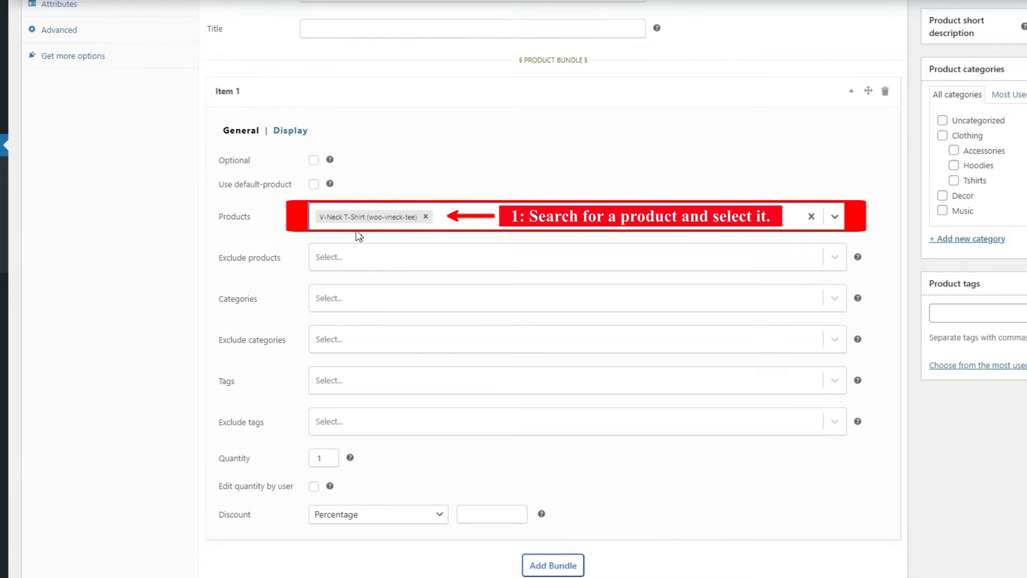
- Add a second bundle item and assign Hoodie (woo-hoodie) as its product
scroll(685, 353, down, 1)
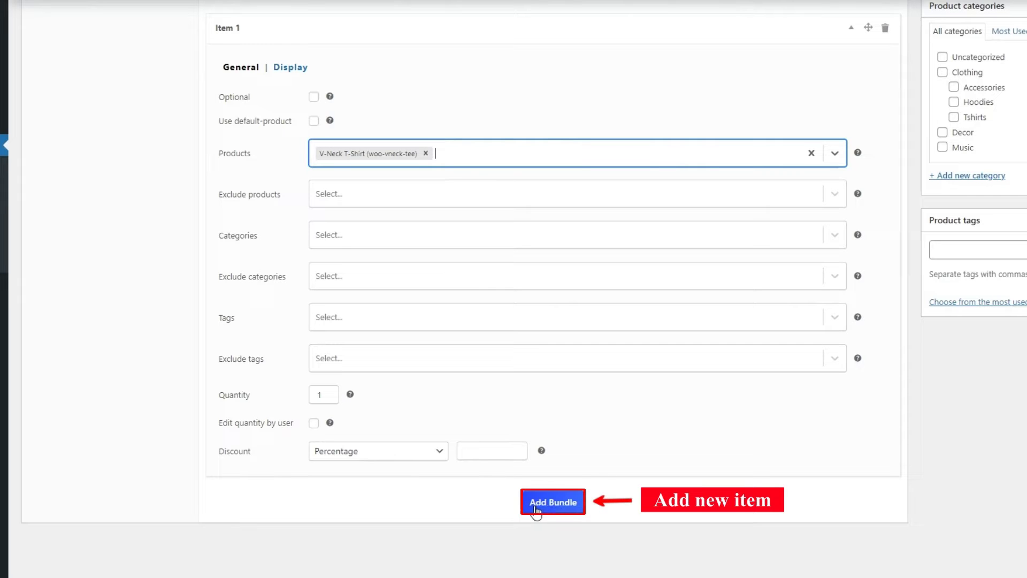
click(553, 502)
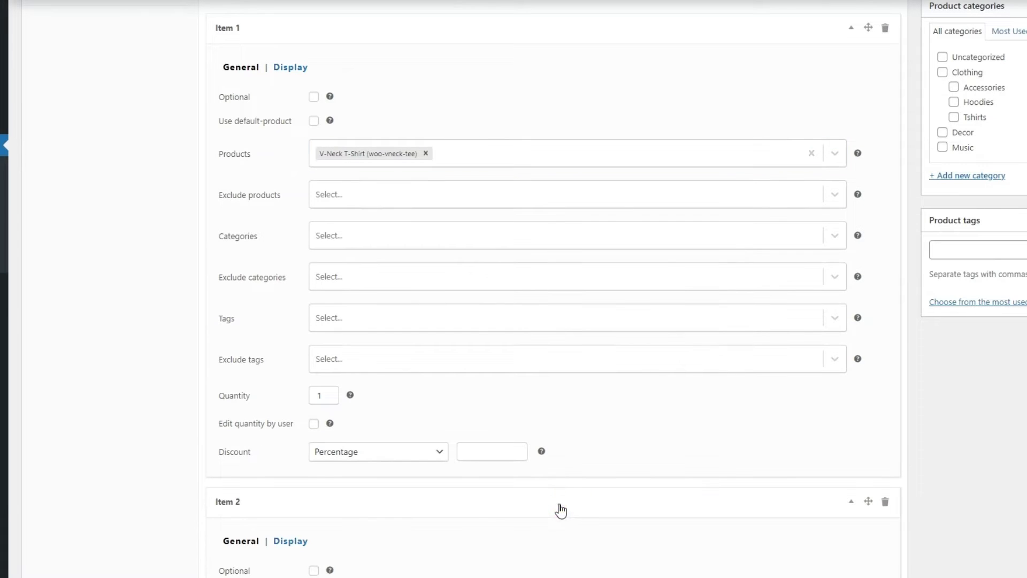
scroll(566, 496, down, 4)
scroll(569, 496, down, 4)
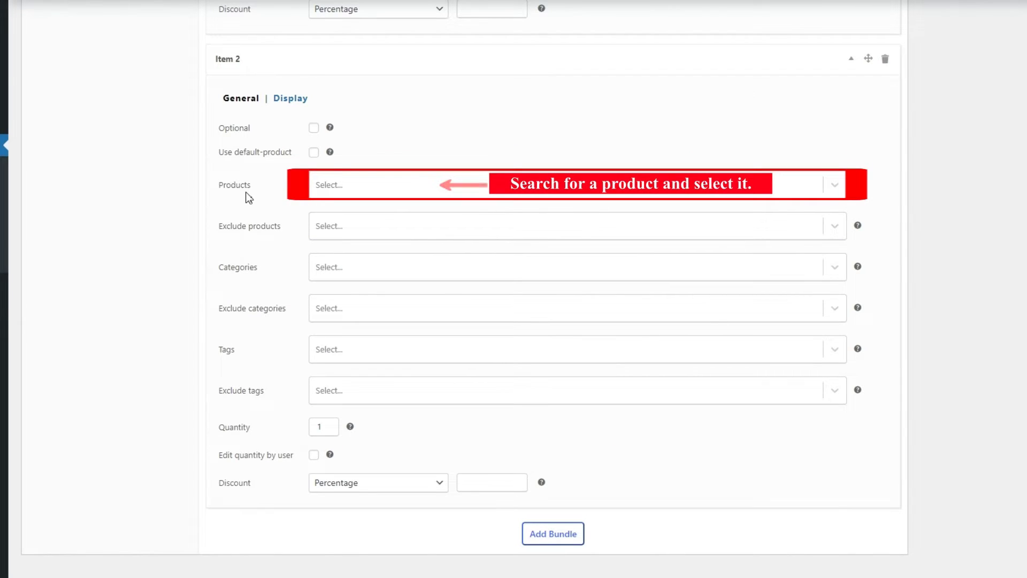
click(340, 187)
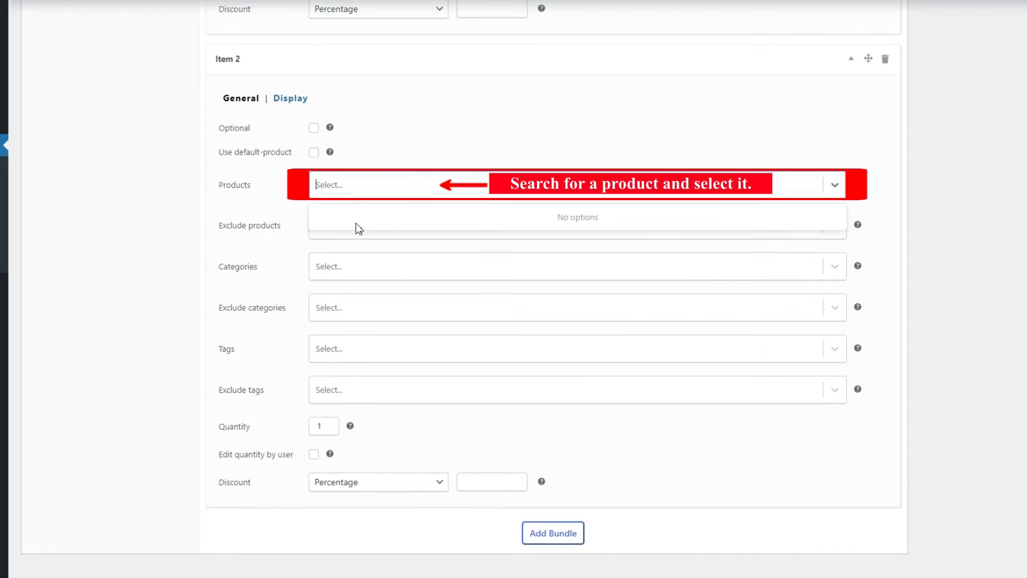
text(hoo)
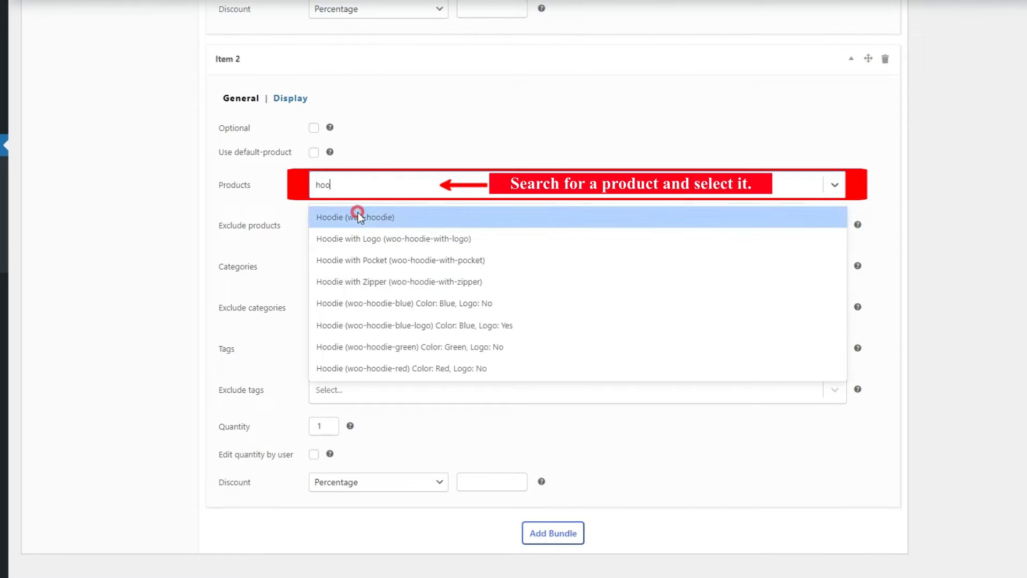
click(357, 216)
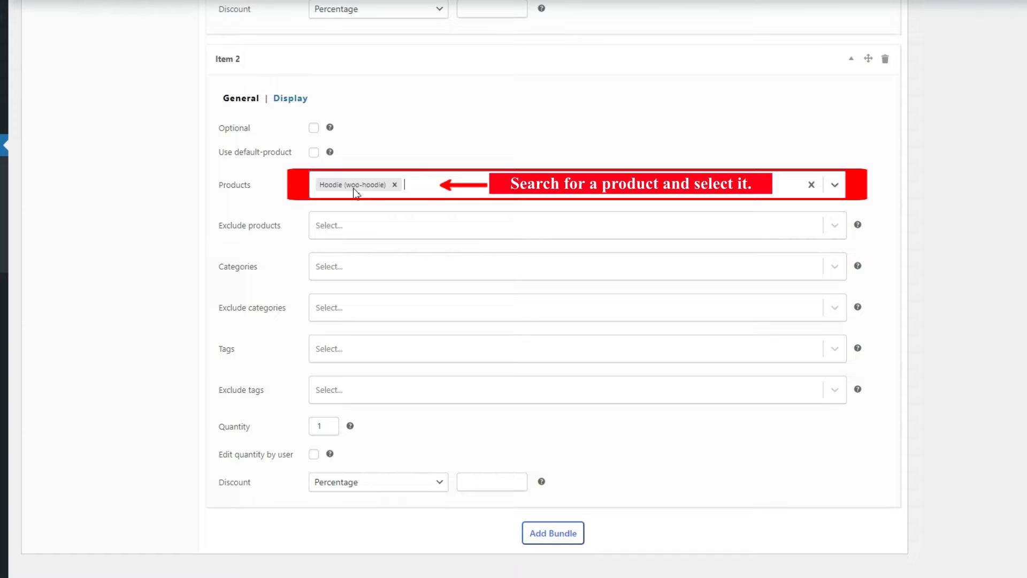
- Enable the fixed price option for the bundle and set its regular price to $50
scroll(659, 194, up, 10)
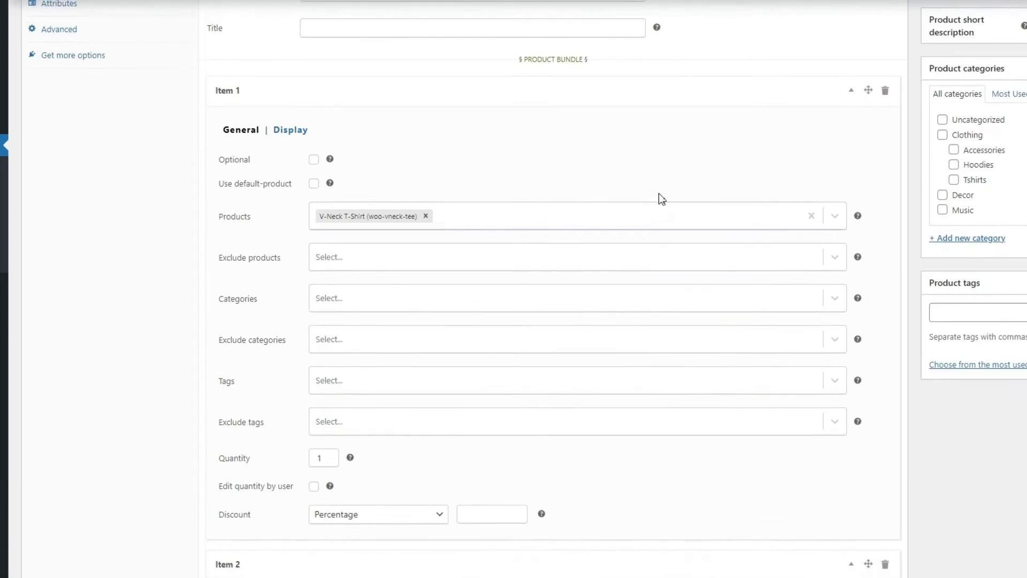
scroll(658, 194, up, 3)
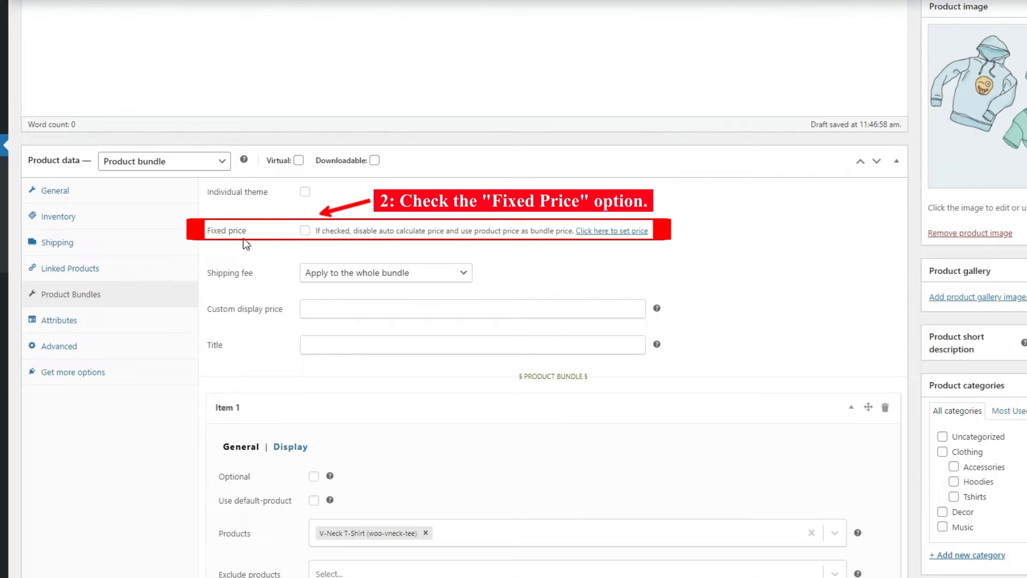
click(305, 231)
click(611, 231)
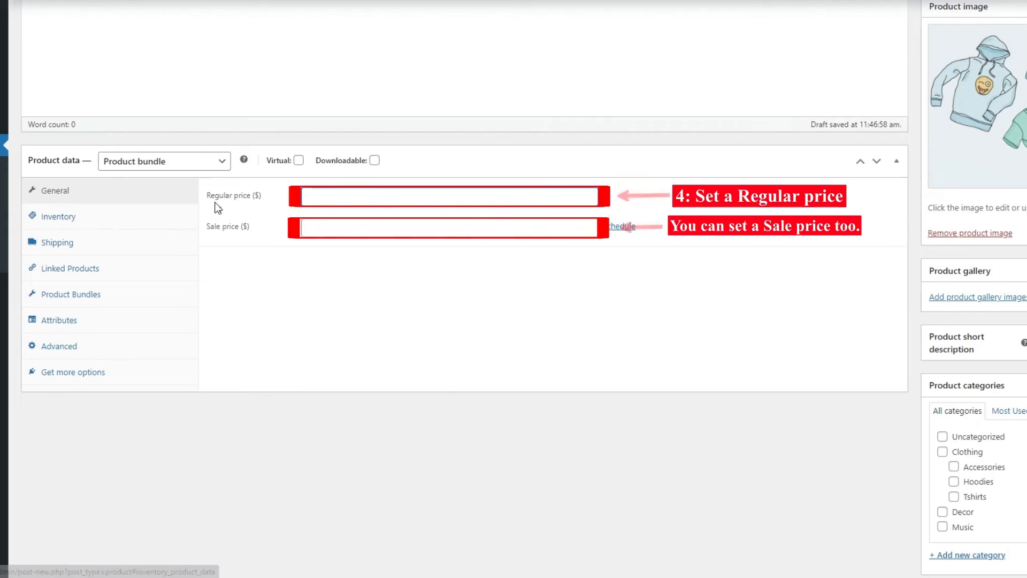
click(313, 196)
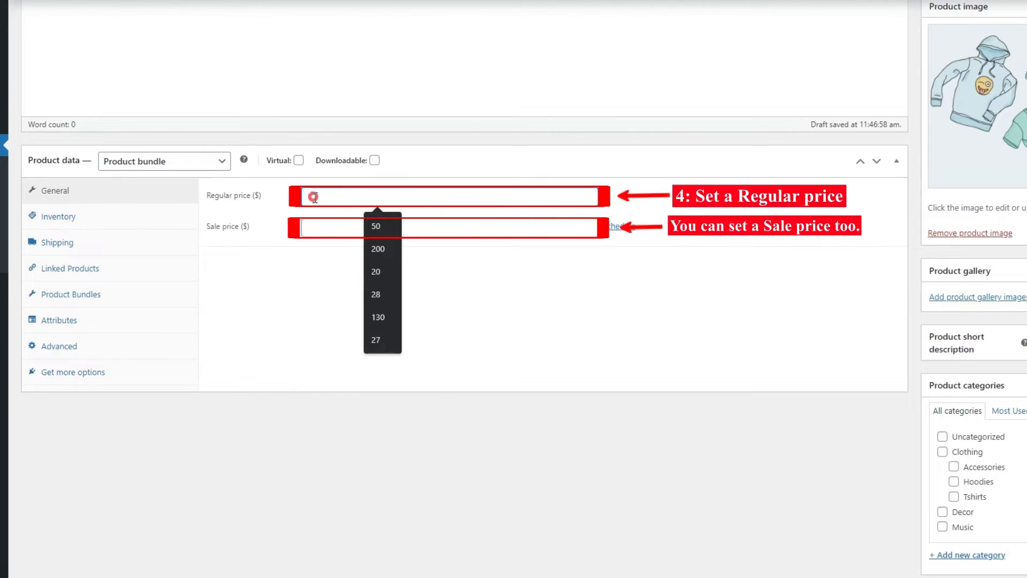
text(50)
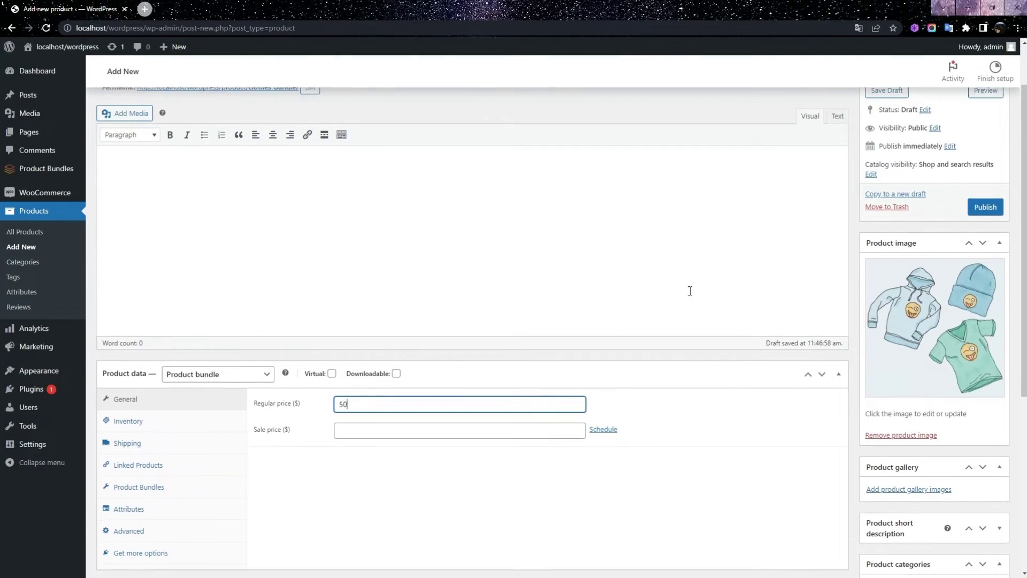
- Publish the Clothes Bundle product and open its storefront page in a new browser tab
scroll(690, 291, up, 1)
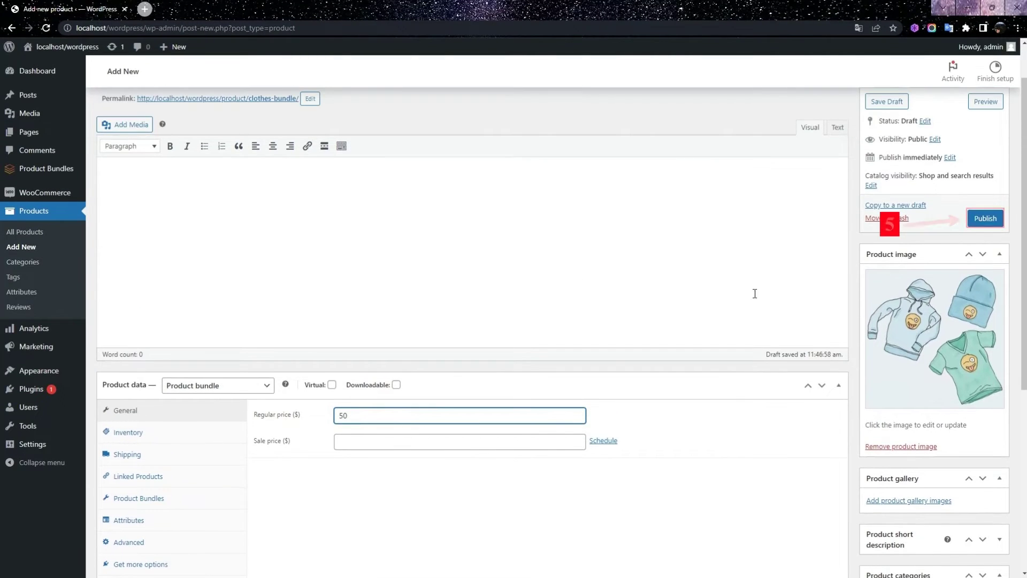
click(991, 227)
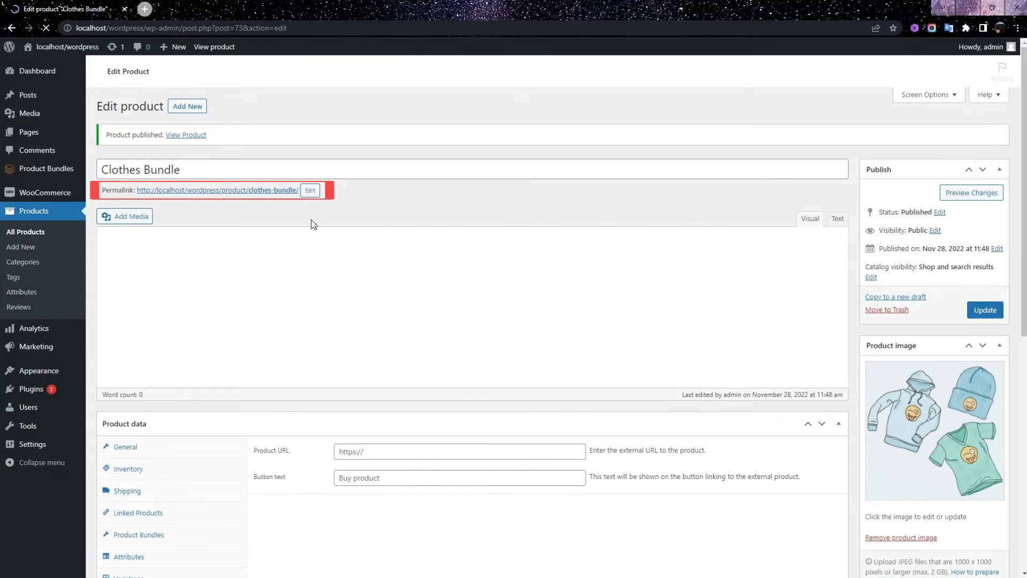
right_click(226, 196)
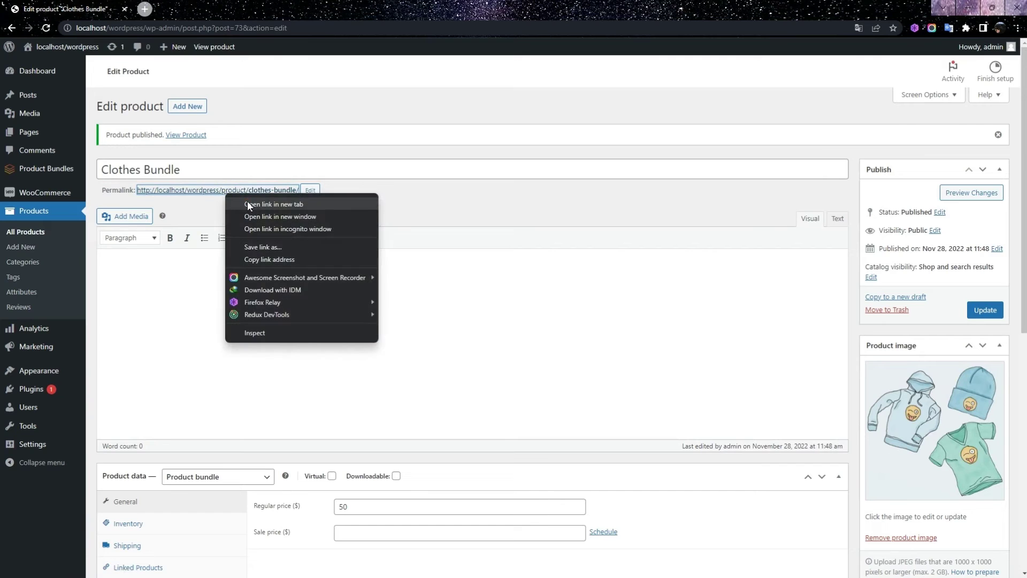
click(247, 201)
click(177, 9)
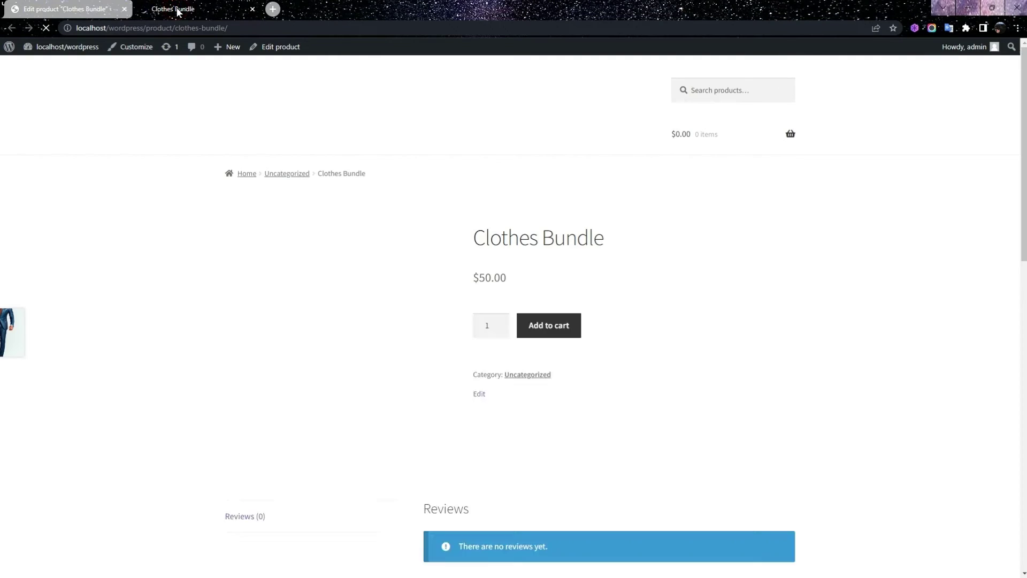
- Choose the red, large V-Neck T-Shirt for the first item of the bundle on the storefront
scroll(480, 198, down, 2)
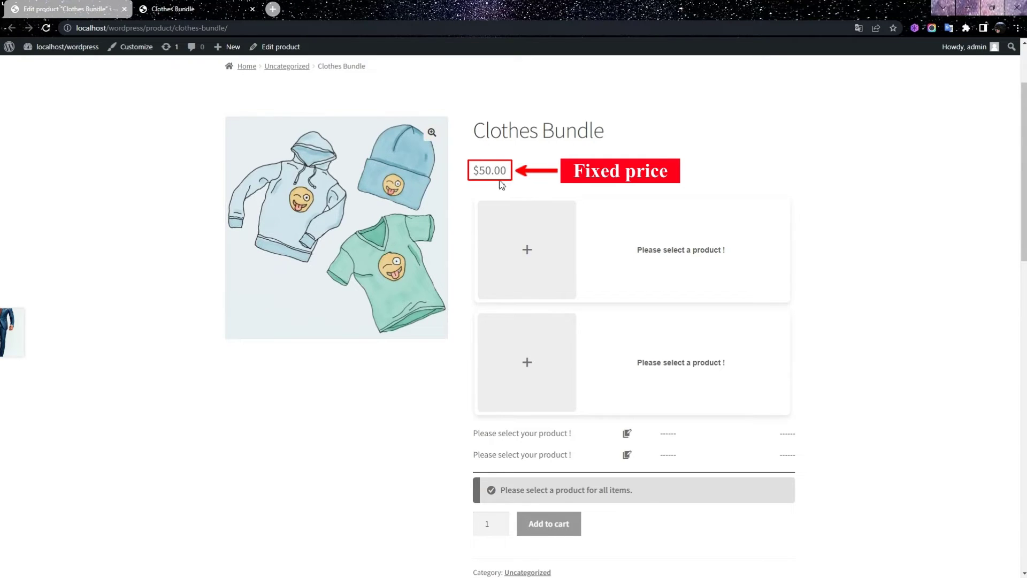
click(566, 259)
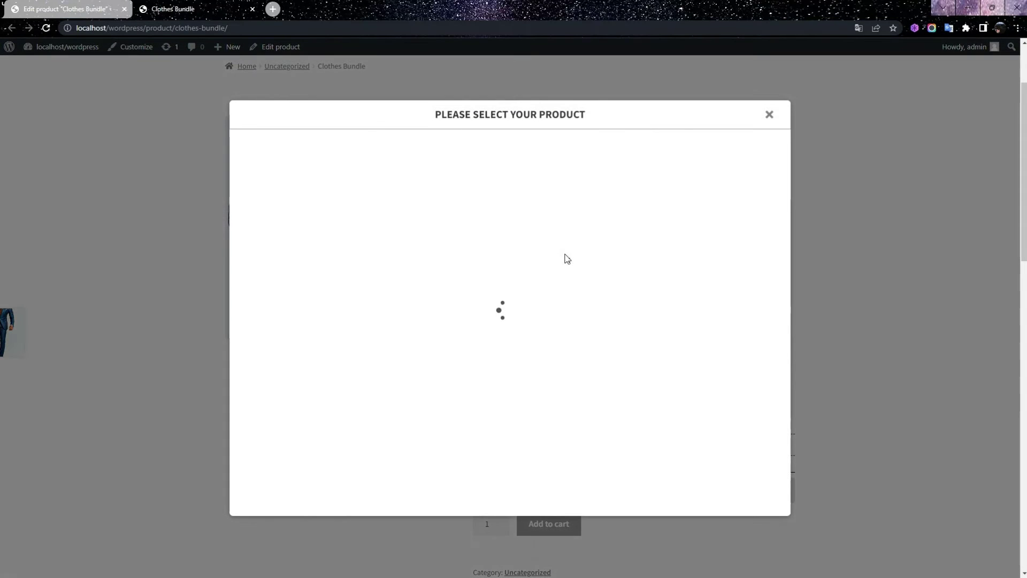
click(337, 247)
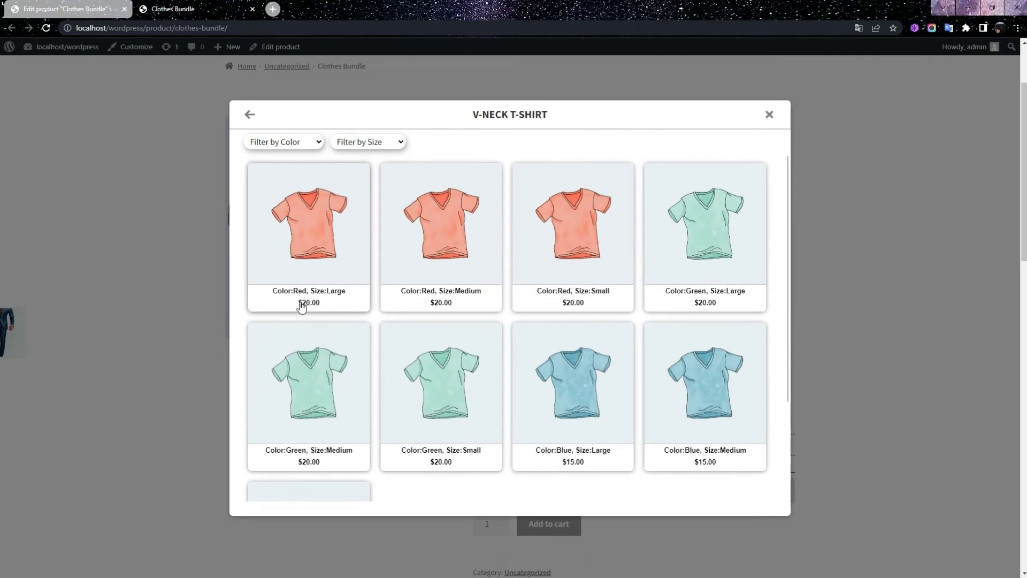
click(323, 293)
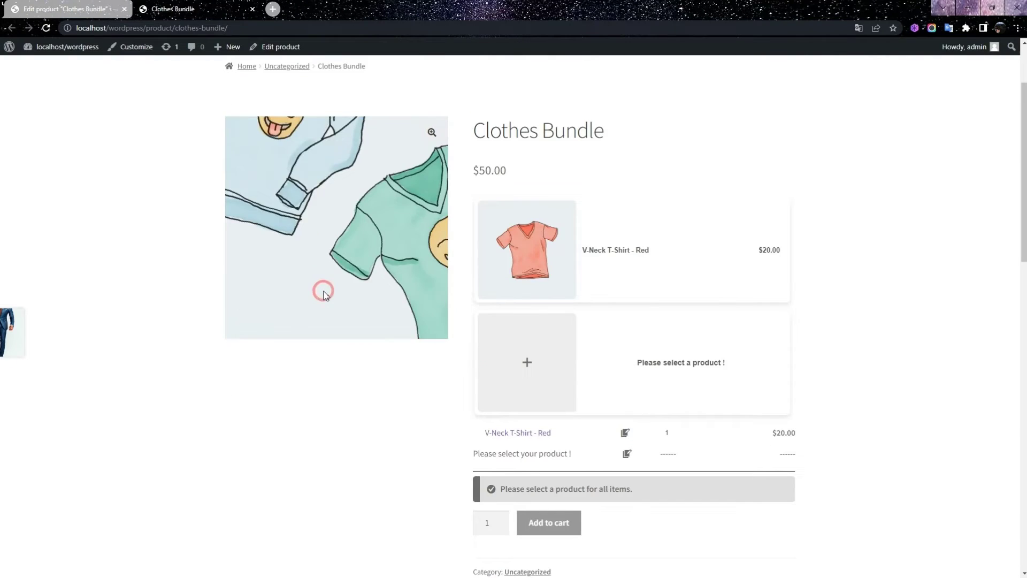
- Choose the blue Hoodie with logo for the second item of the bundle
click(559, 371)
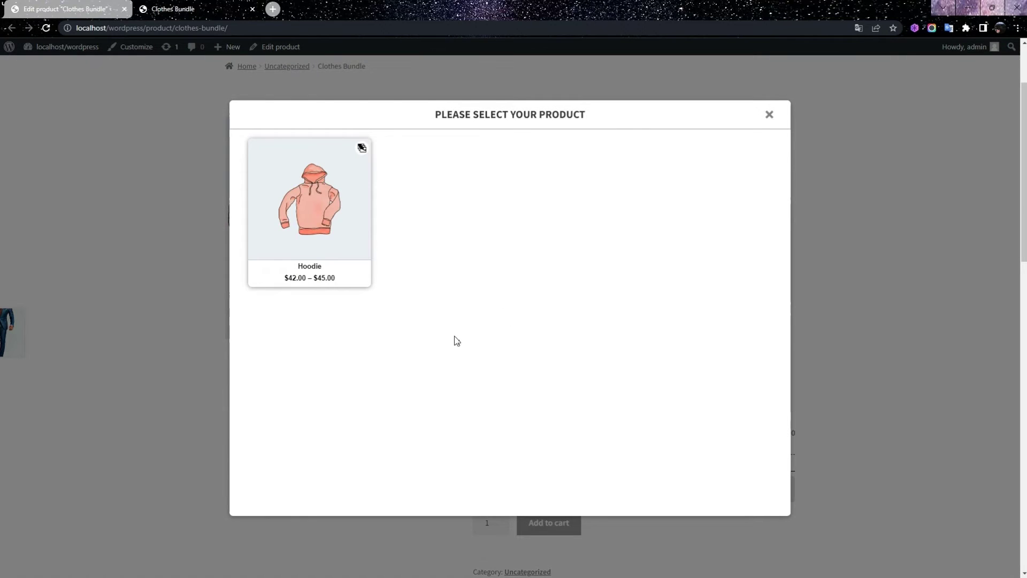
click(310, 256)
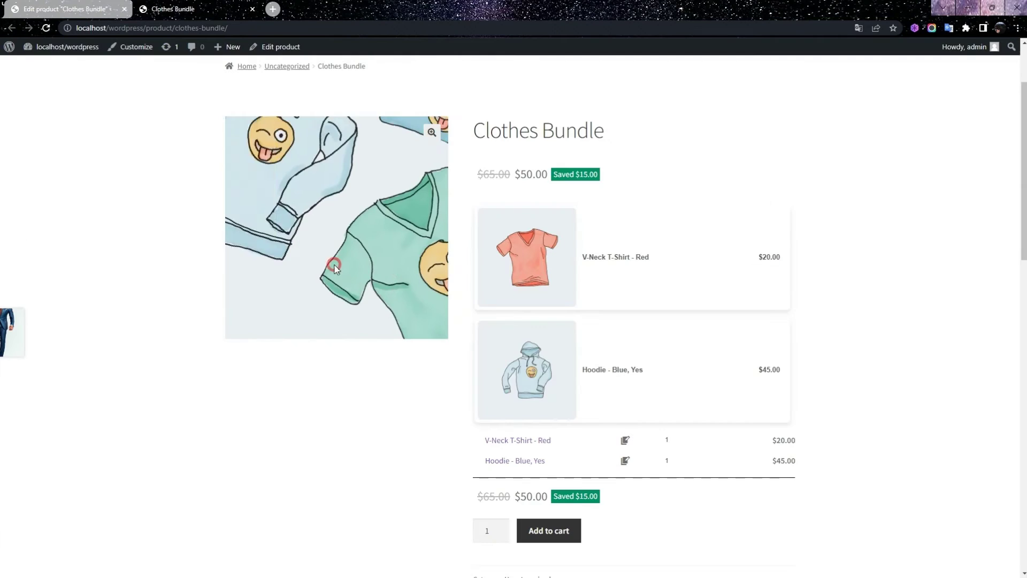
click(333, 272)
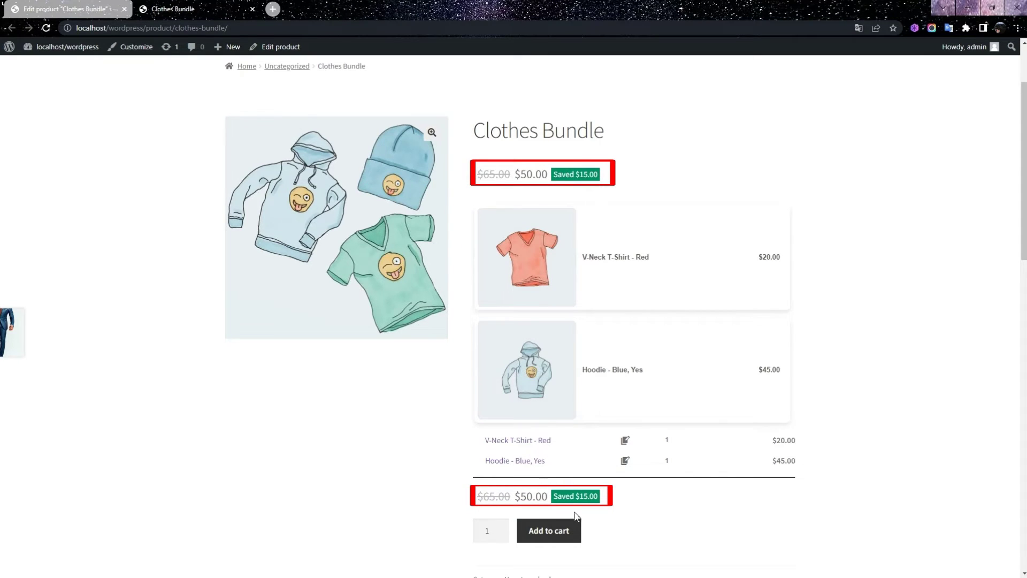
- Add the configured Clothes Bundle to the cart and view the cart contents
click(562, 538)
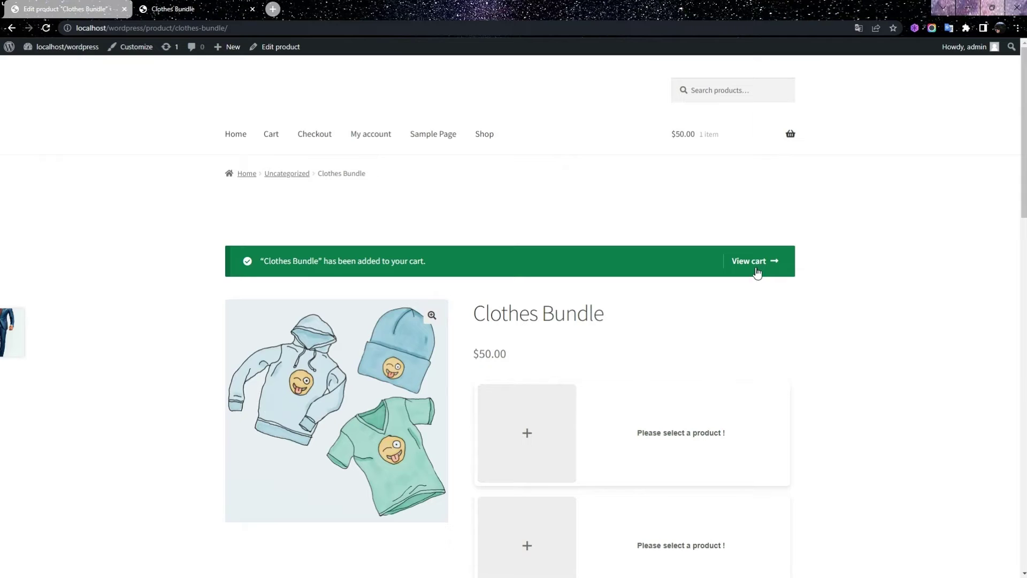
click(759, 266)
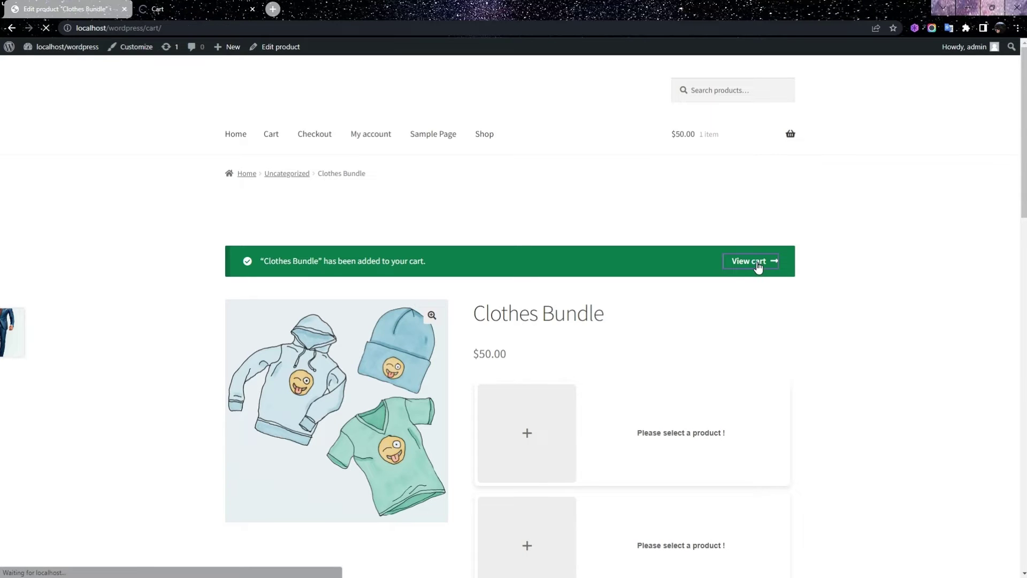
scroll(754, 267, down, 4)
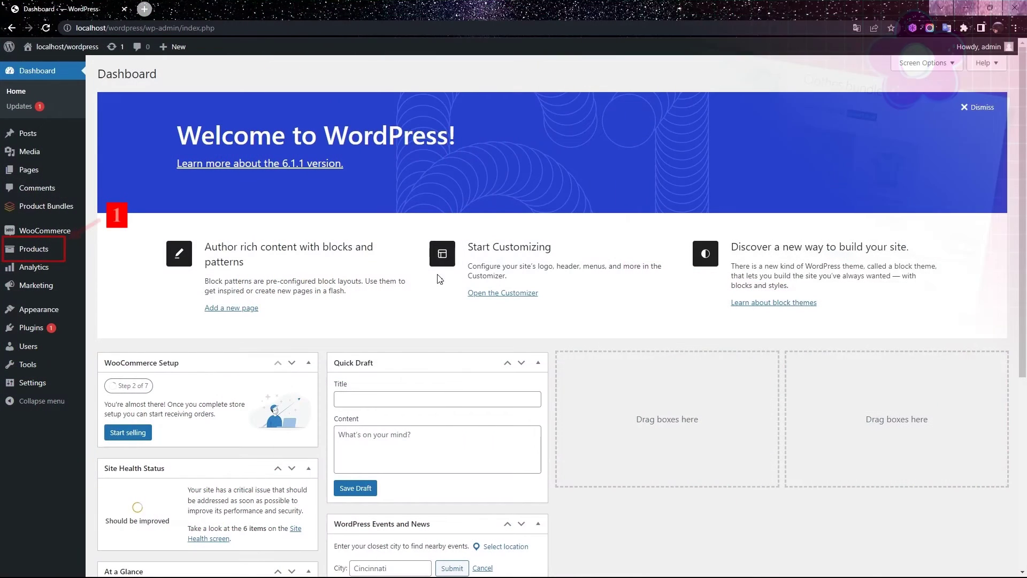
- Start another new product from the WordPress dashboard and name it Clothes bundle
mouse_move(32, 253)
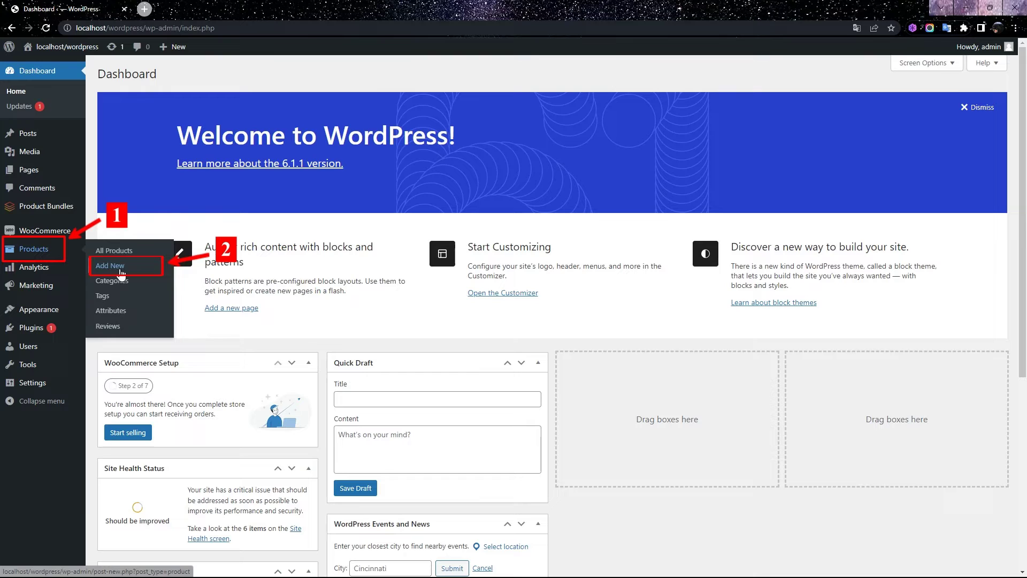
click(110, 266)
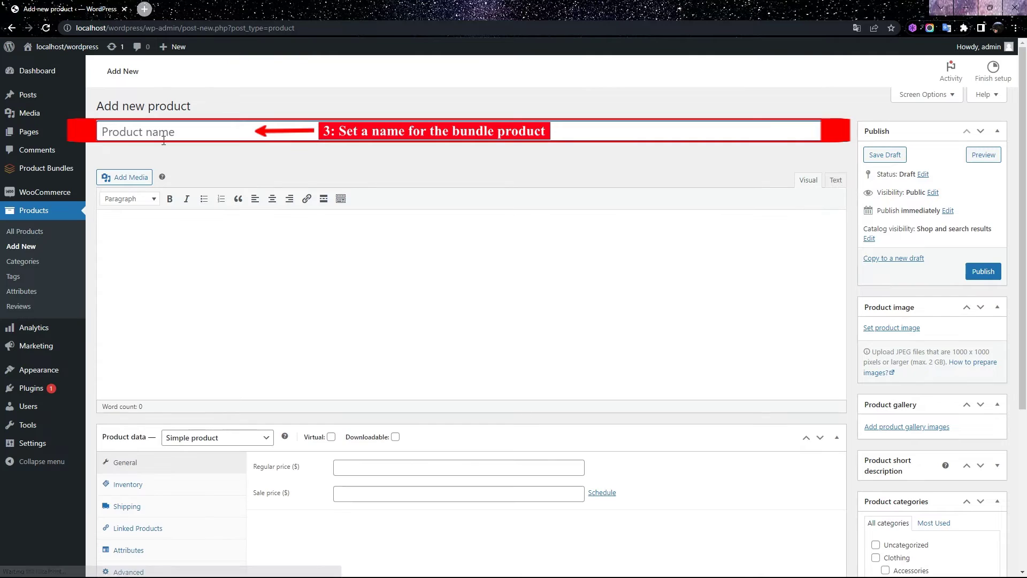
text(Clothes bundle)
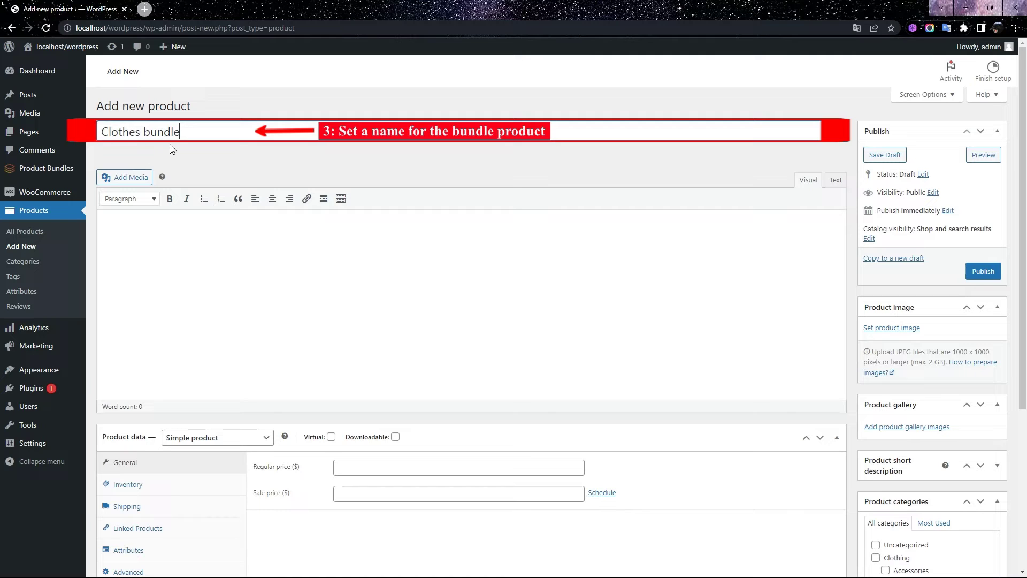
- Set logo-1.jpg from the media library as the product image of the new Clothes bundle
click(138, 180)
click(51, 164)
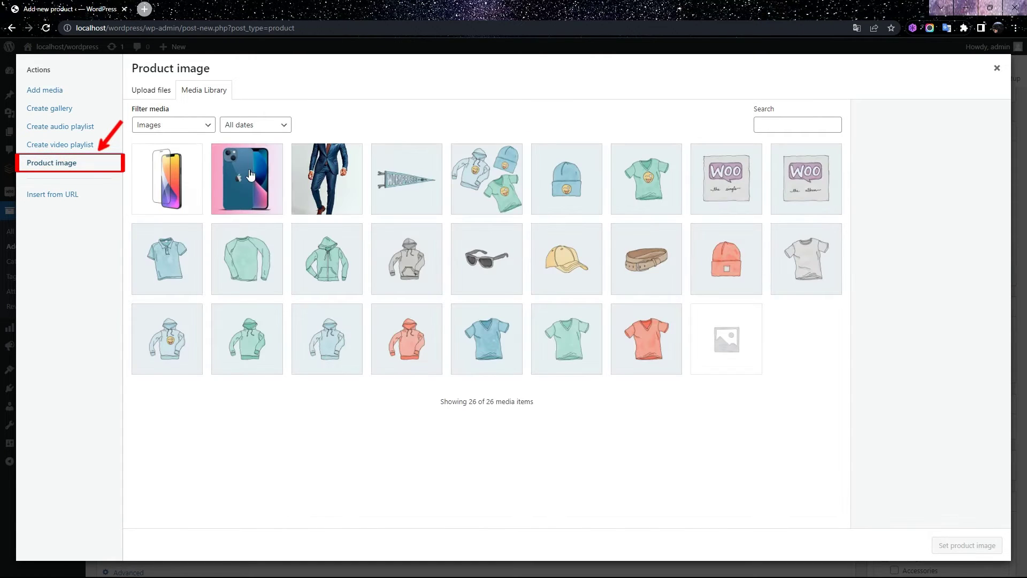
click(478, 173)
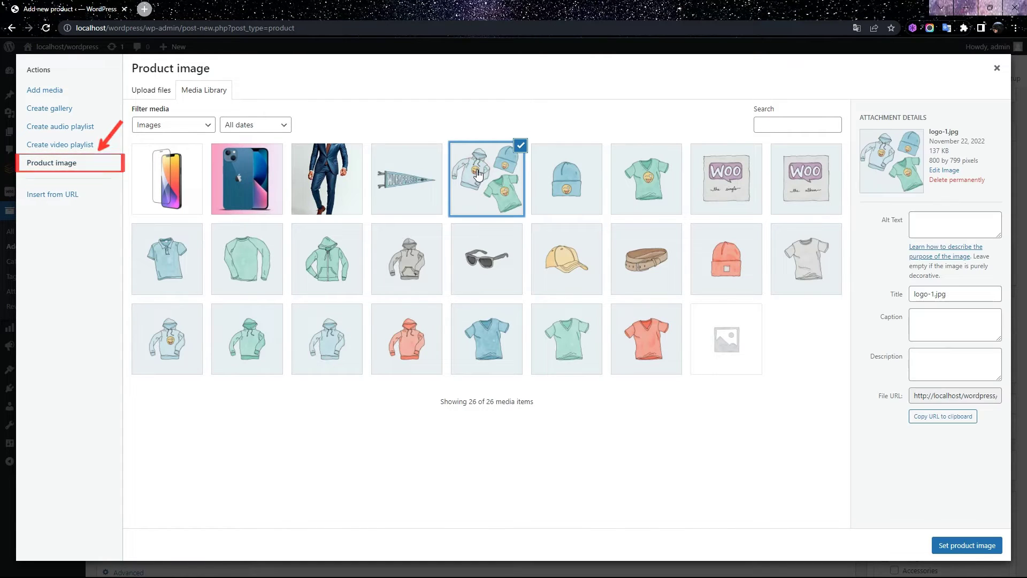
click(978, 548)
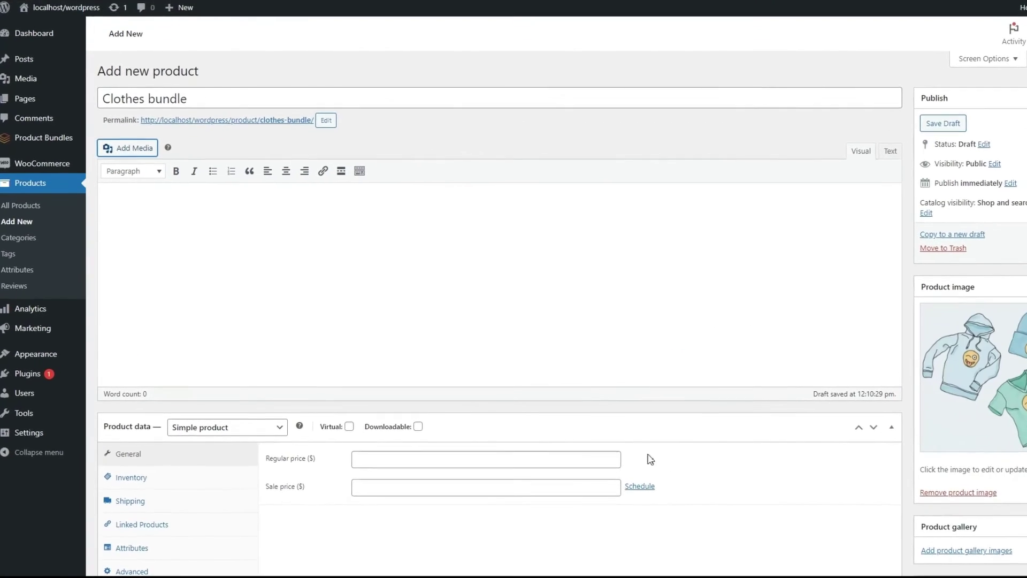
- Set the product type of Clothes bundle to Product bundle and add a first bundle item
scroll(497, 455, down, 4)
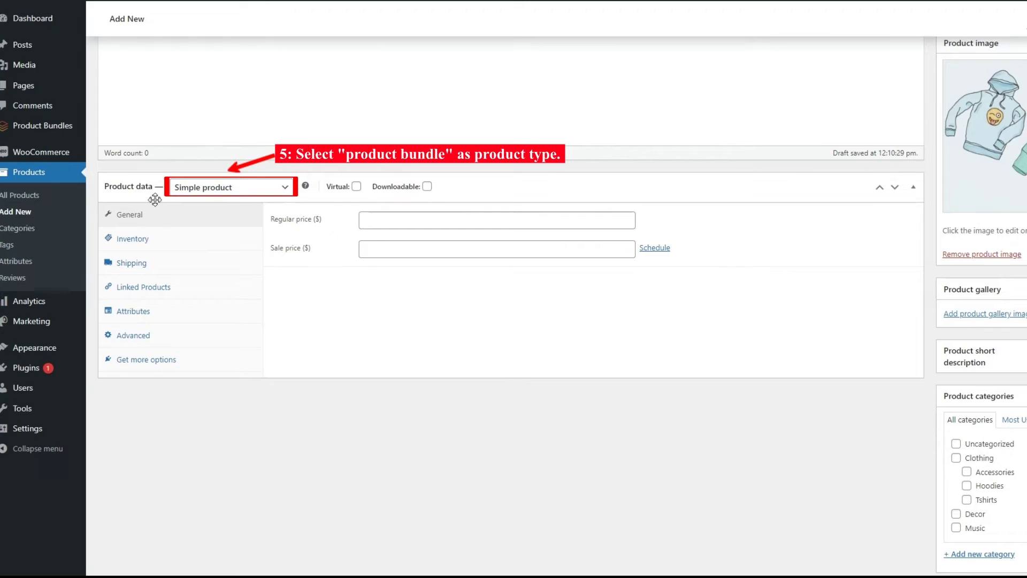
click(260, 191)
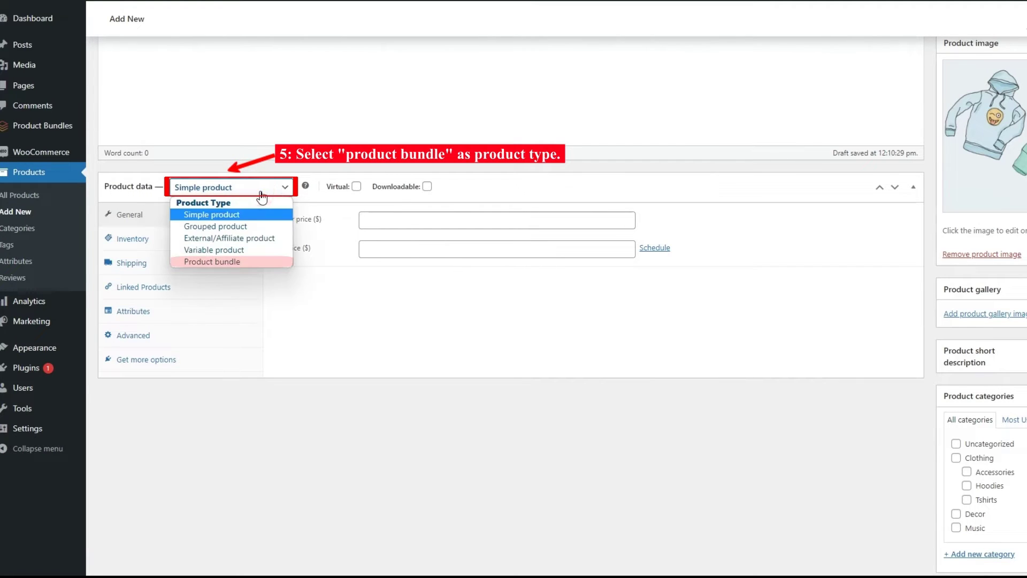
click(214, 261)
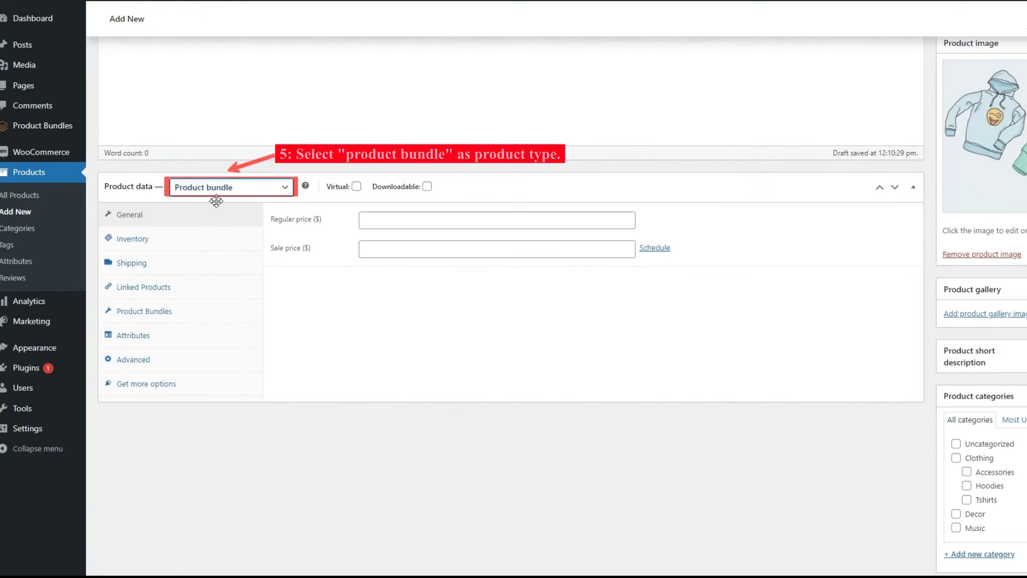
click(143, 315)
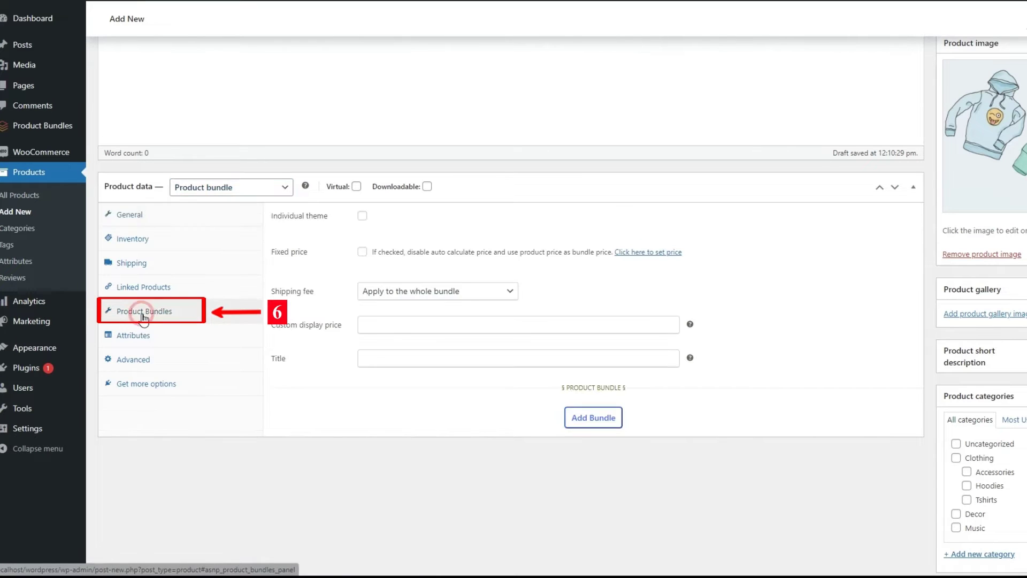
click(594, 418)
- Enable the default product for Item 1 and choose the red Hoodie without logo (woo-hoodie-red) as the default
scroll(615, 427, down, 4)
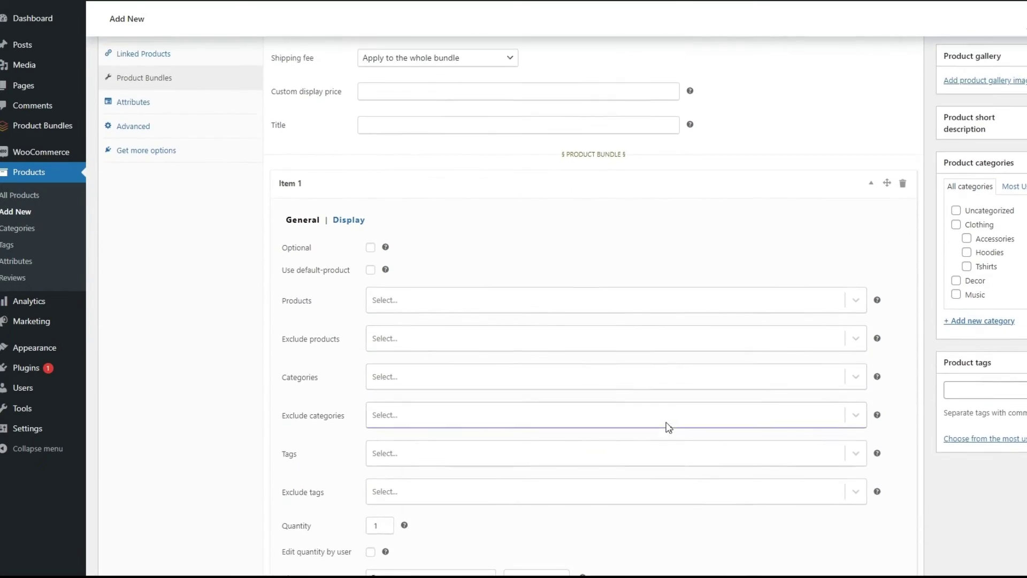
scroll(669, 427, down, 2)
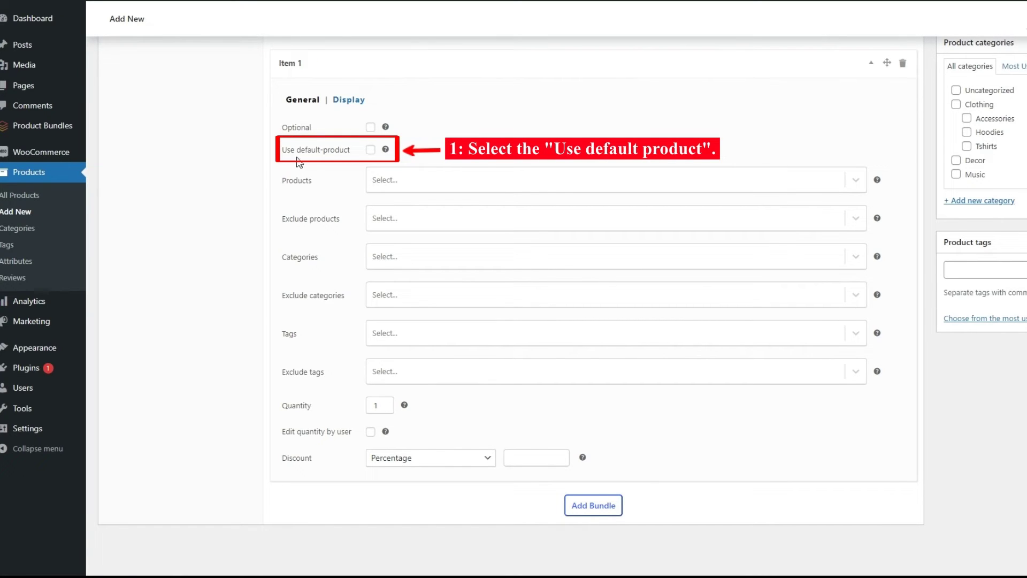
click(371, 151)
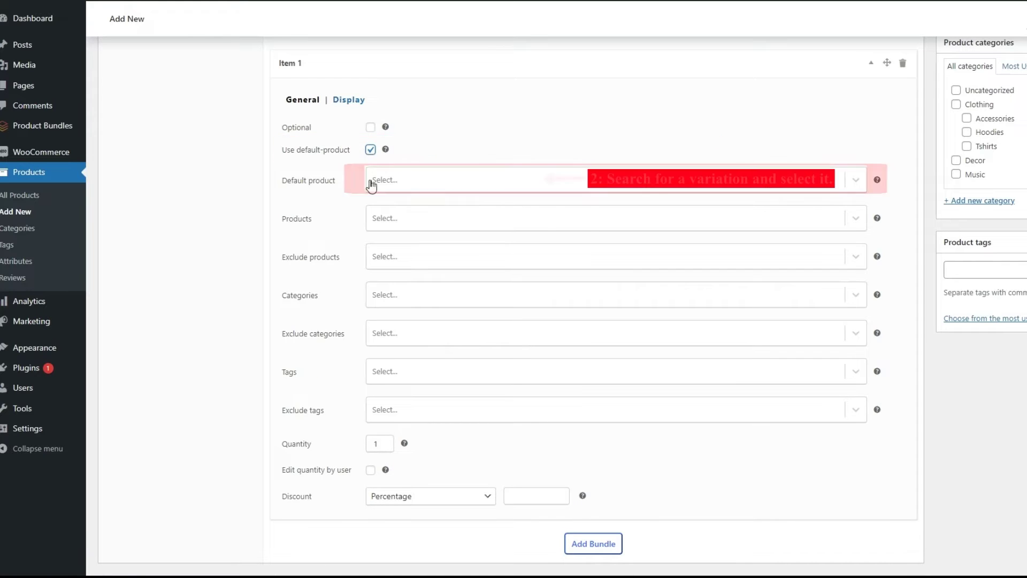
click(393, 184)
text(Hoodi)
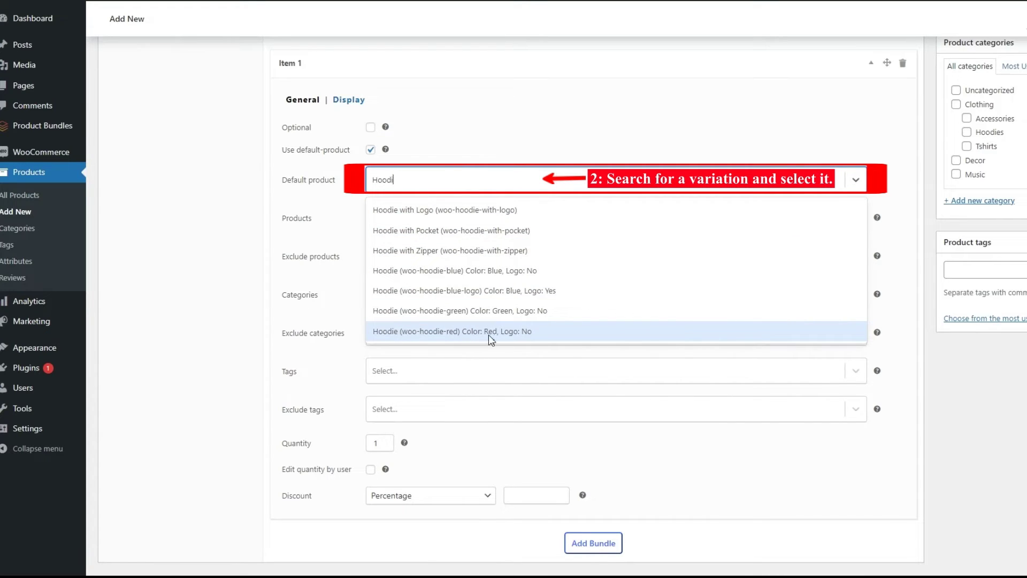
click(521, 336)
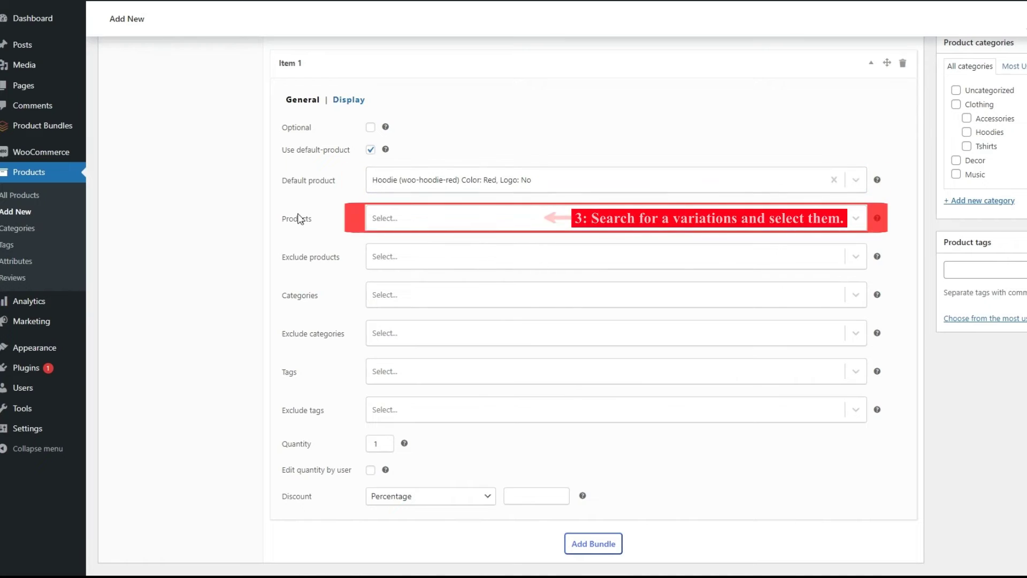
- Add the green and blue Hoodie variations without logo as selectable products of Item 1
click(390, 227)
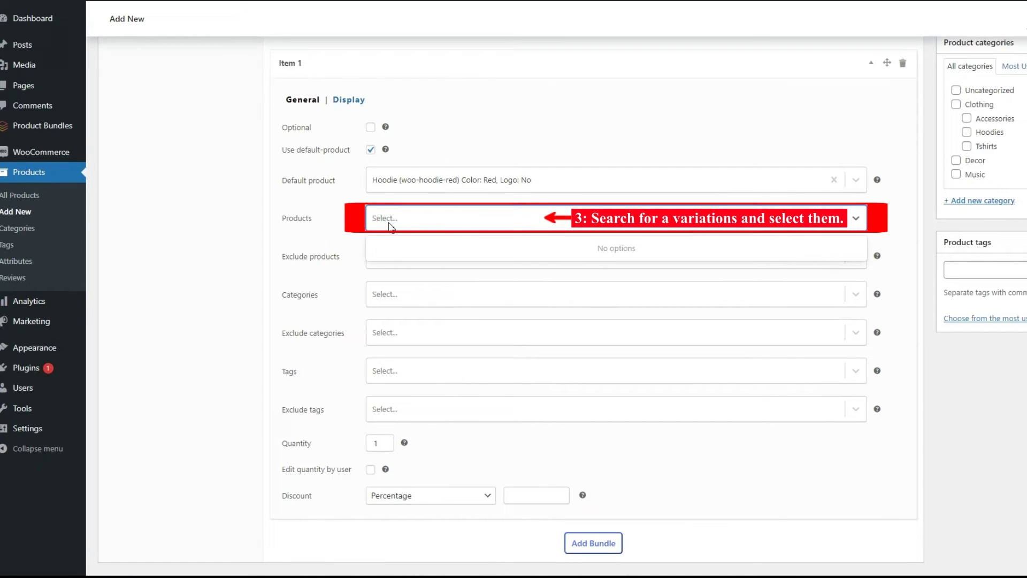
text(hoodi)
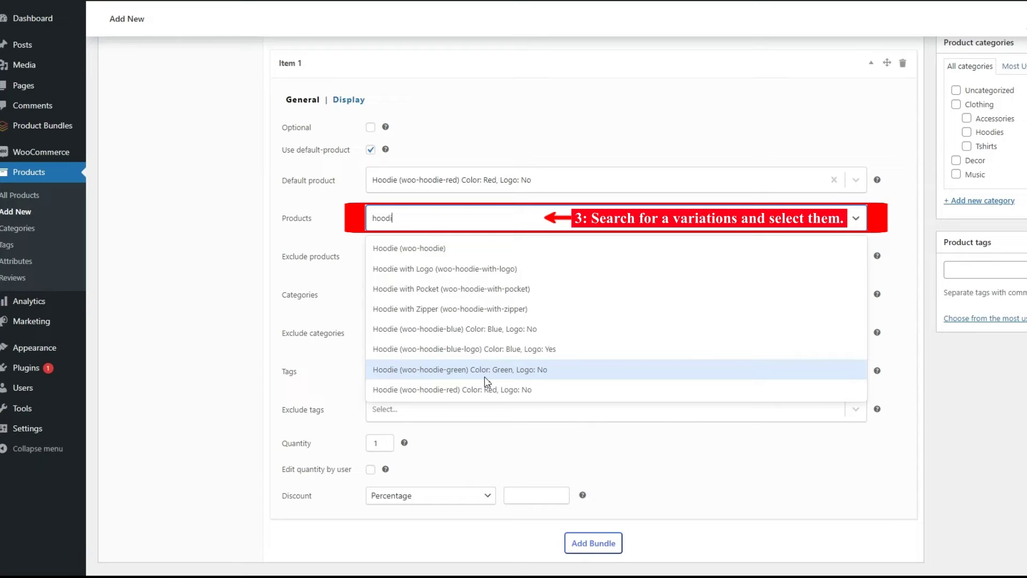
click(527, 377)
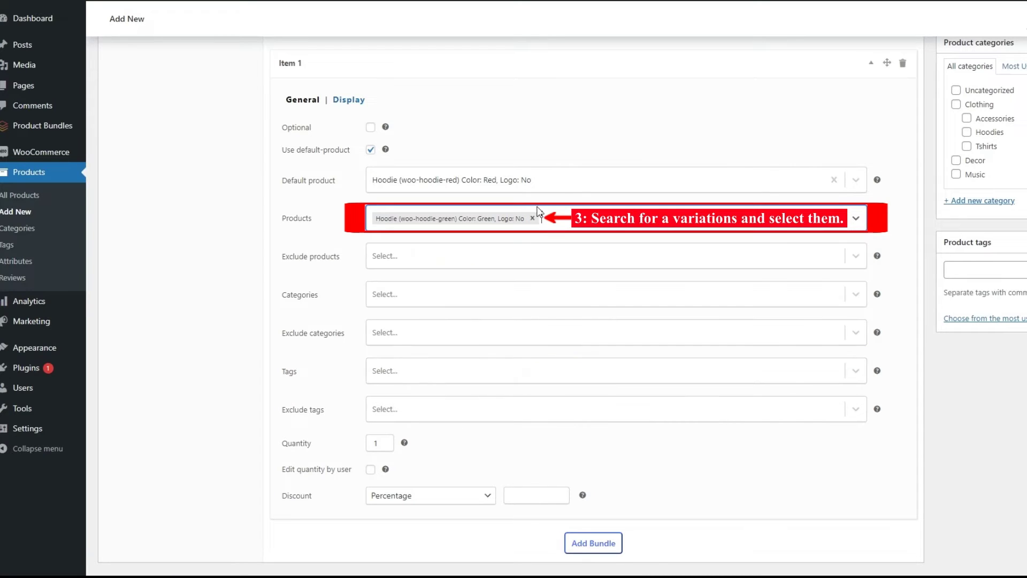
click(562, 221)
text(hood)
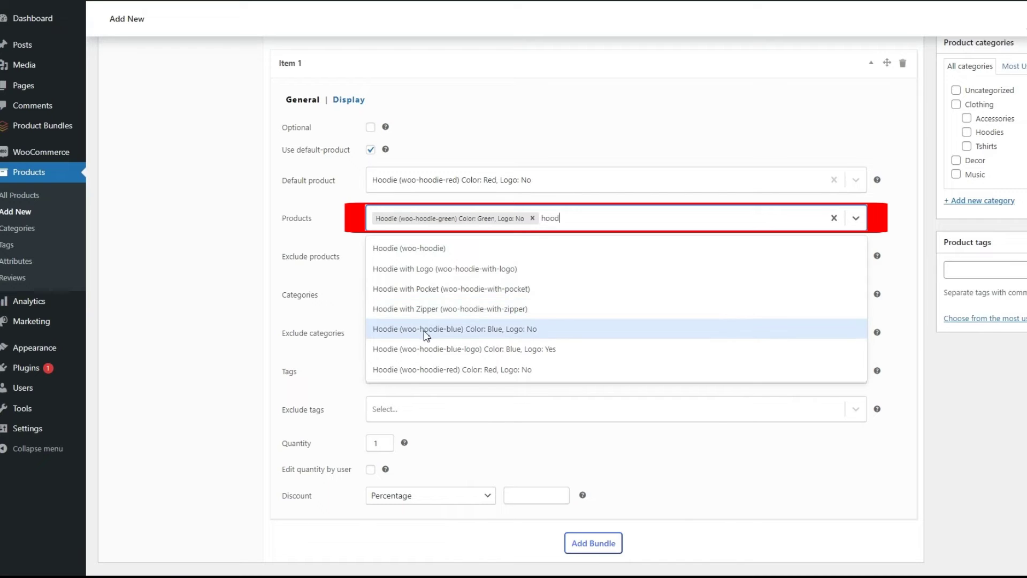
click(534, 332)
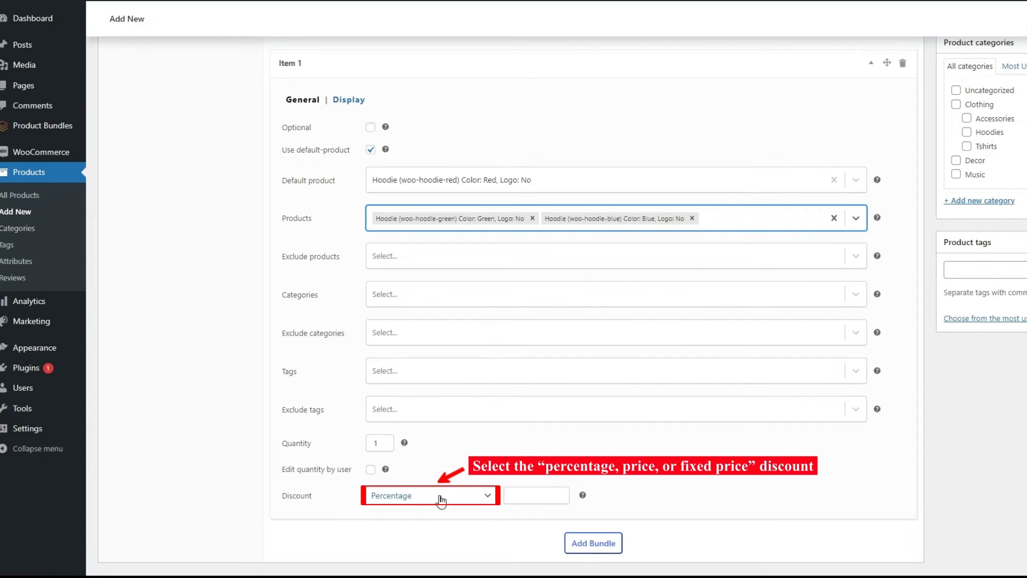
- Give Item 1 a Price discount of 20
click(471, 498)
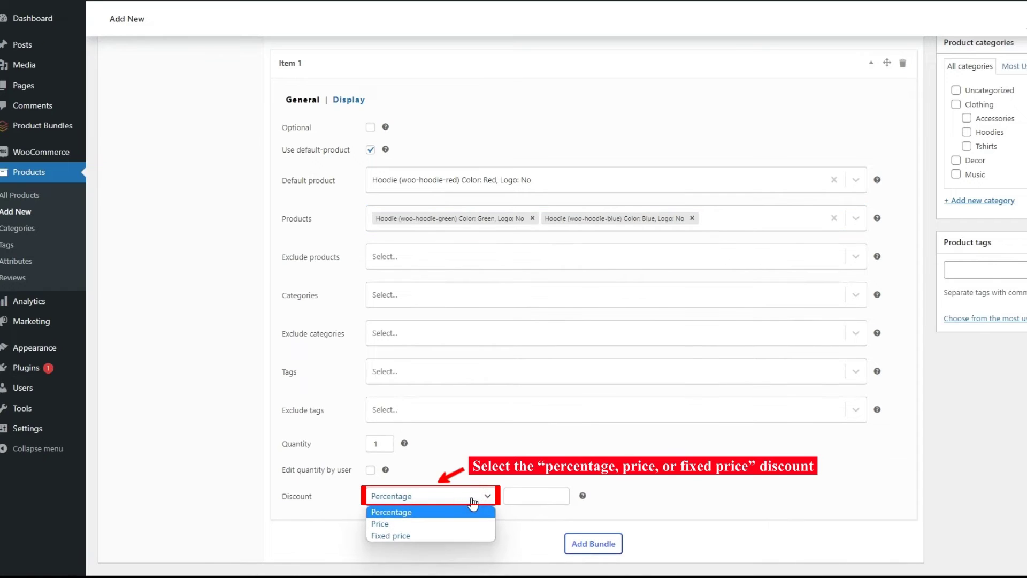
click(381, 525)
click(522, 498)
click(523, 497)
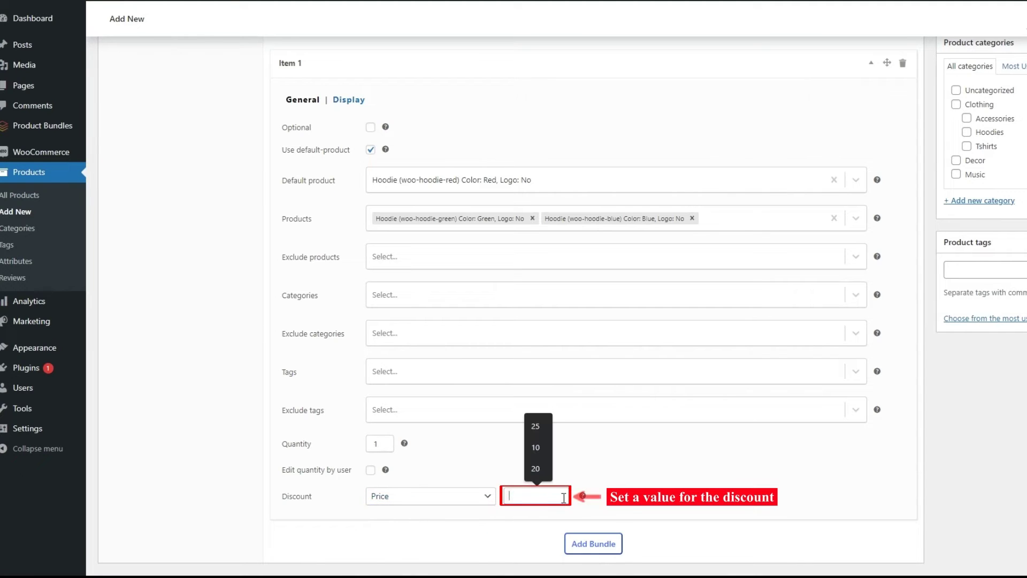
click(539, 465)
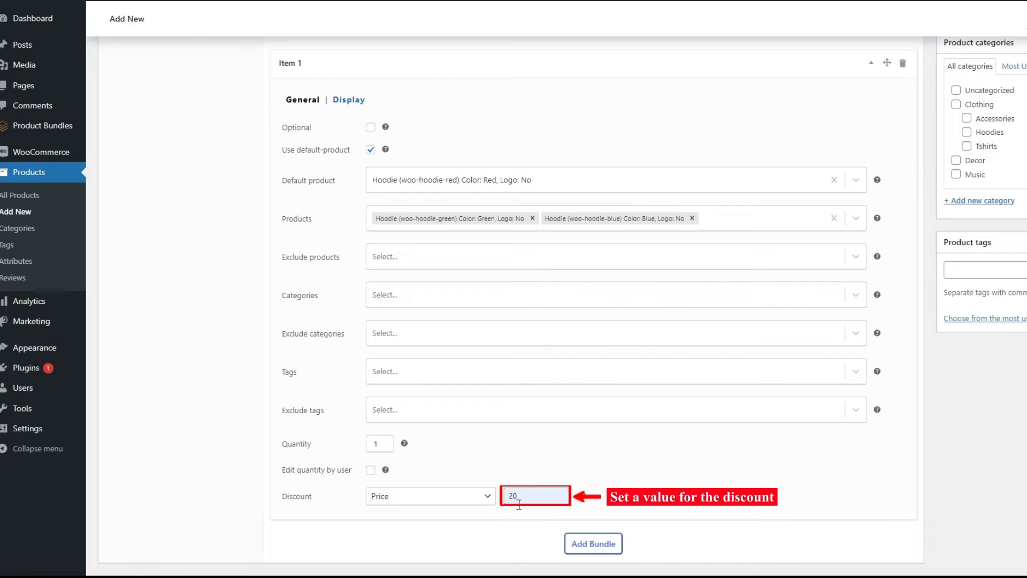
- Add a second bundle item that uses the blue V-Neck T-Shirt (woo-vneck-tee-blue) as its default product
scroll(656, 505, down, 1)
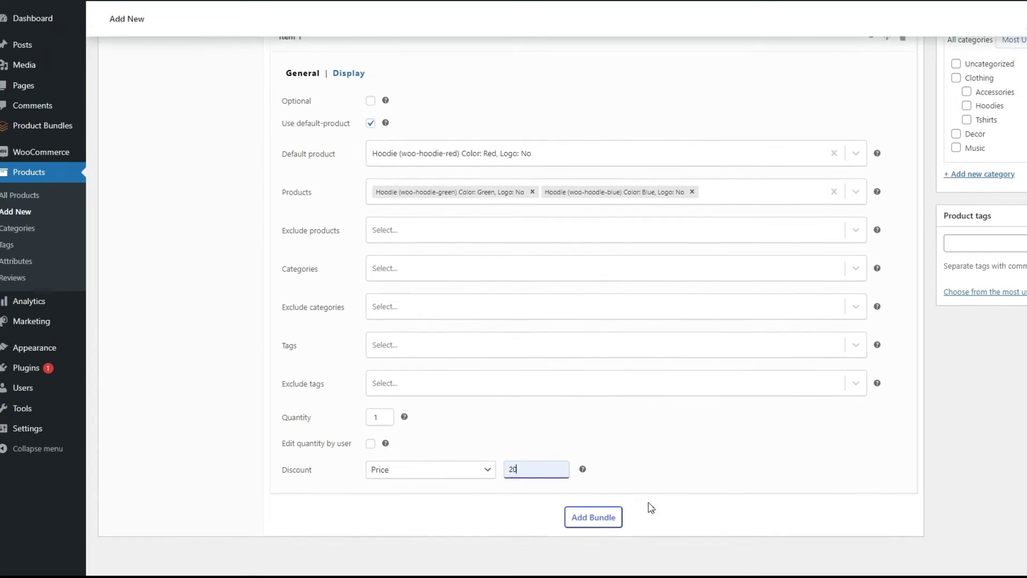
click(593, 507)
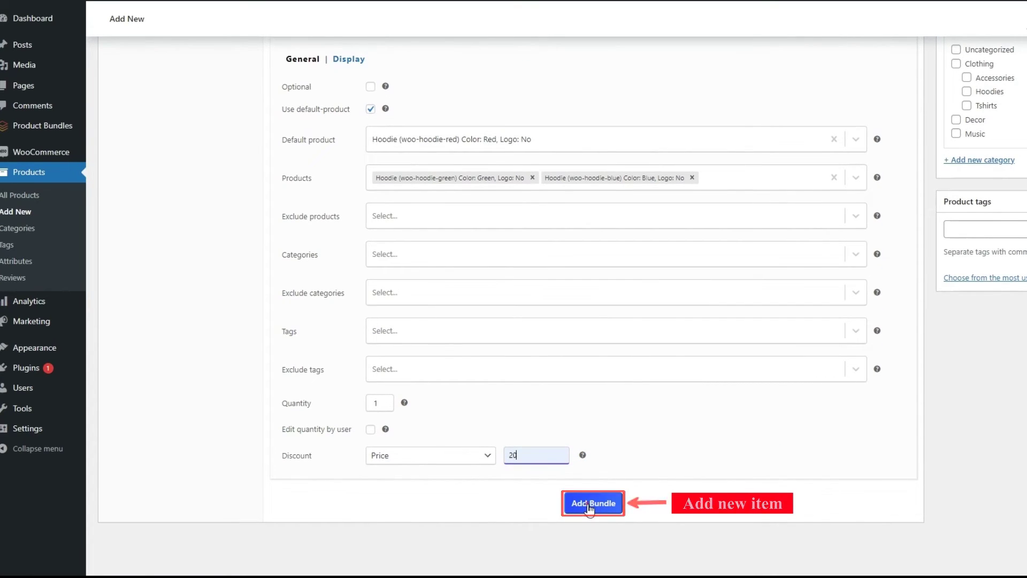
scroll(594, 497, down, 6)
scroll(605, 481, down, 2)
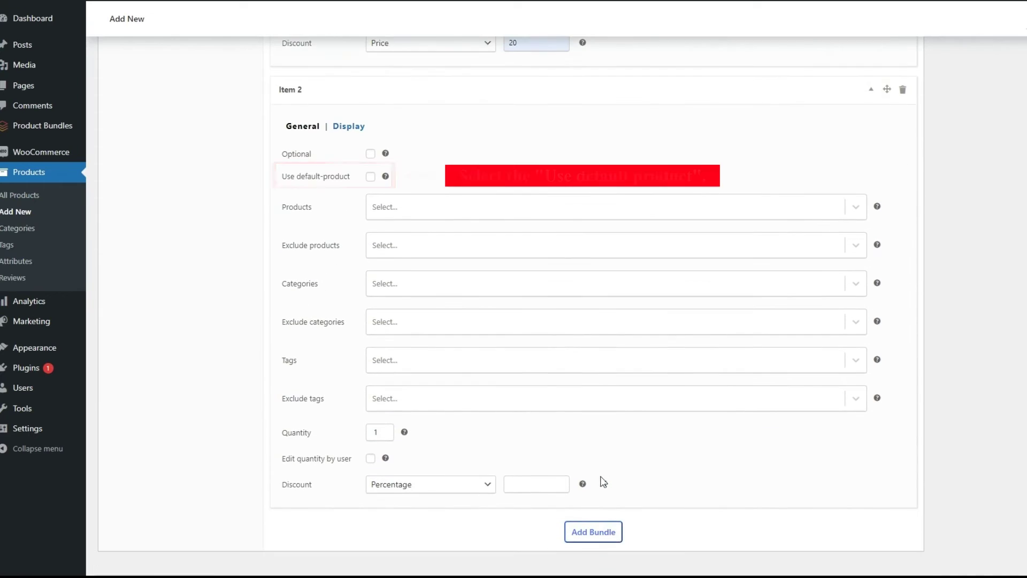
click(371, 177)
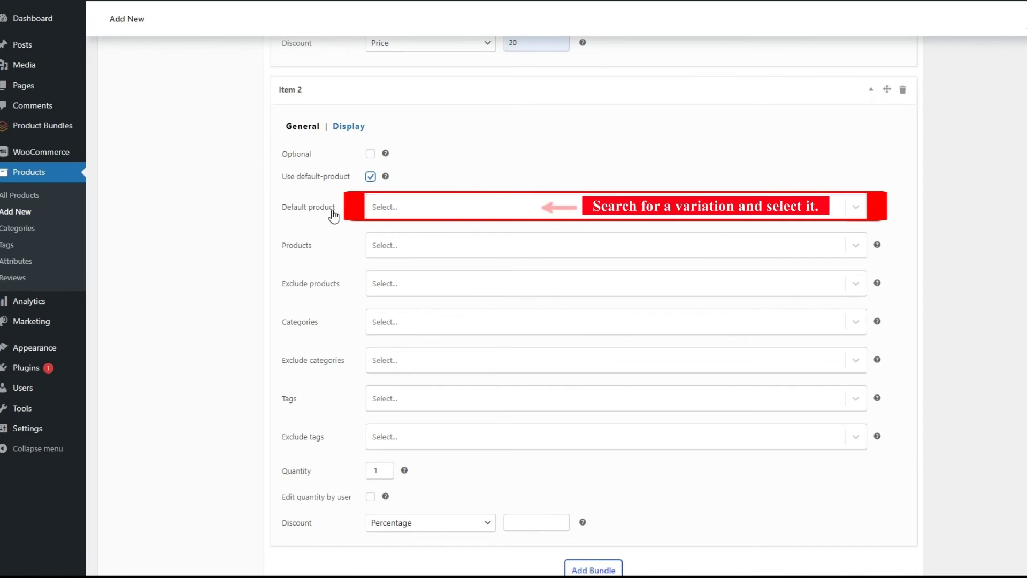
click(416, 209)
text(vn)
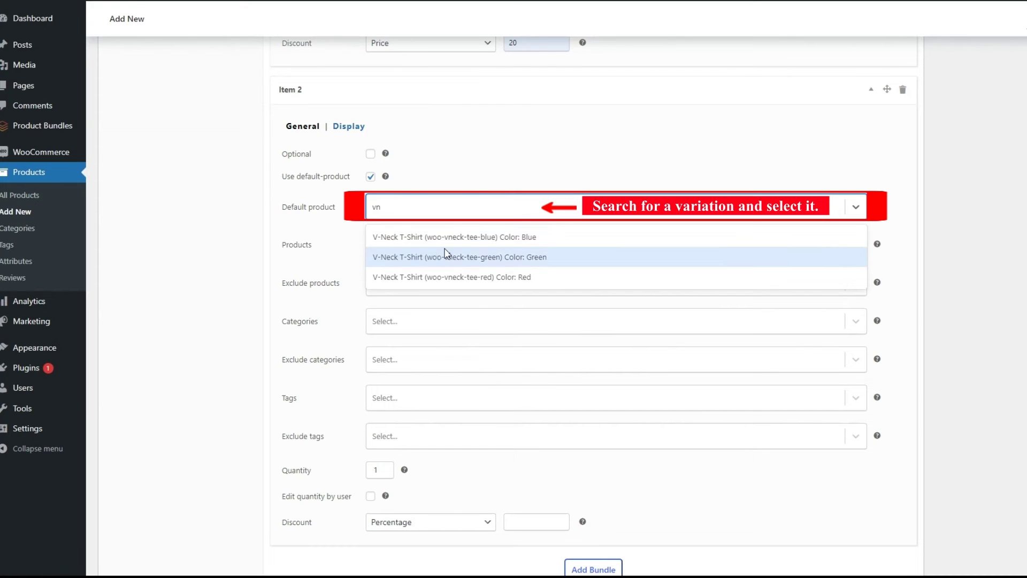
click(516, 241)
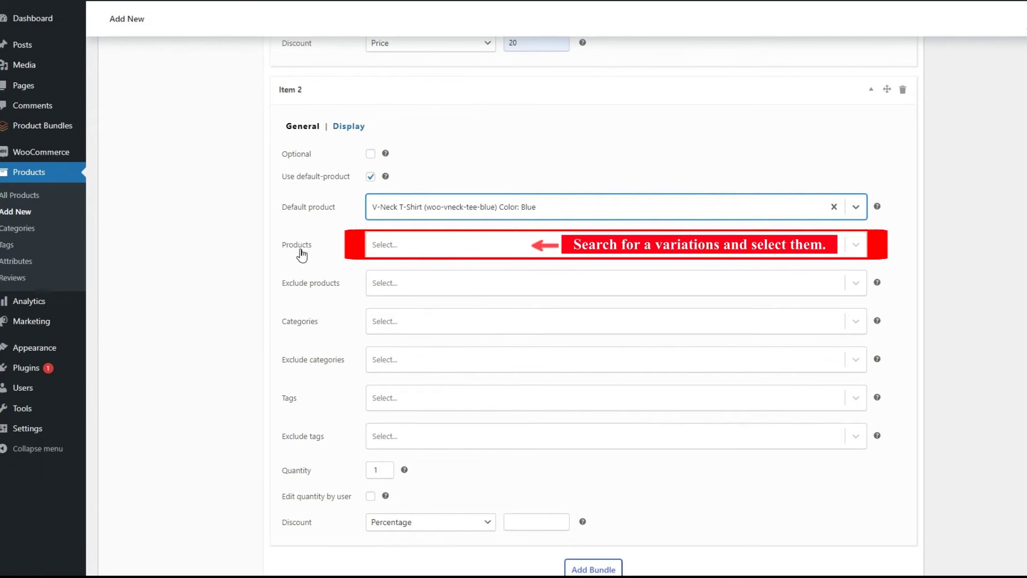
- Add the red and green V-Neck T-Shirt variations as selectable products of Item 2
click(378, 248)
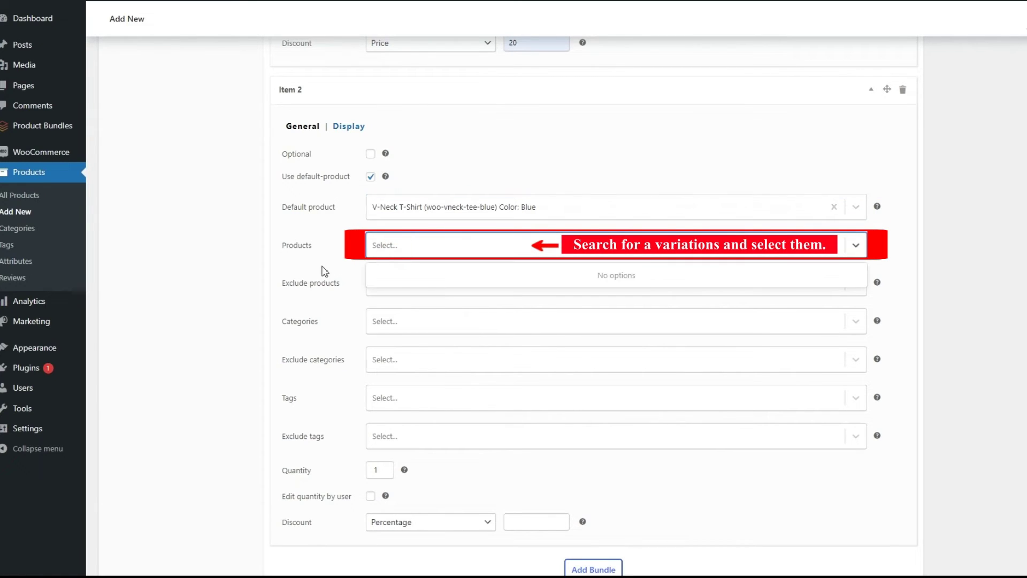
text(vn)
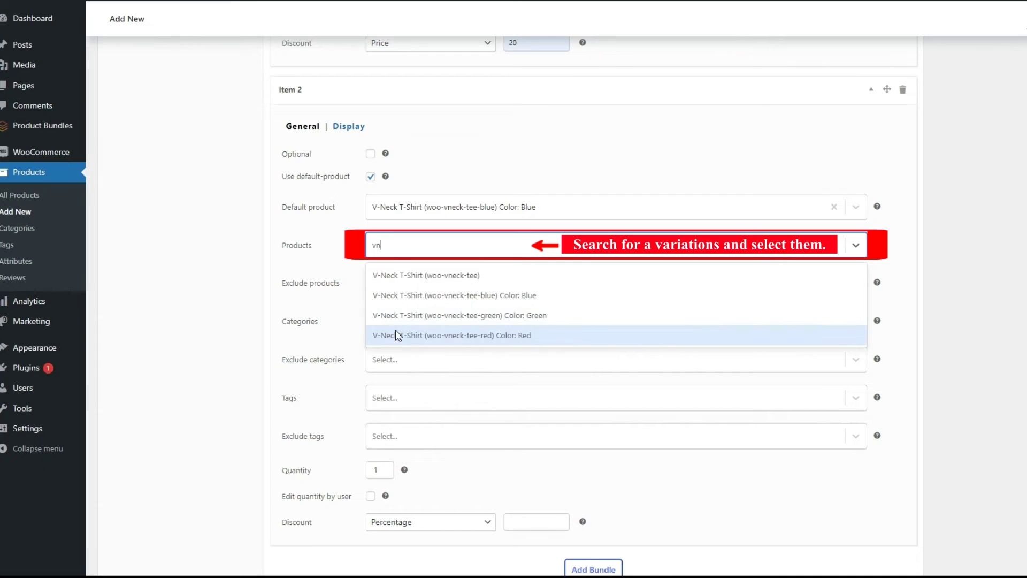
click(517, 337)
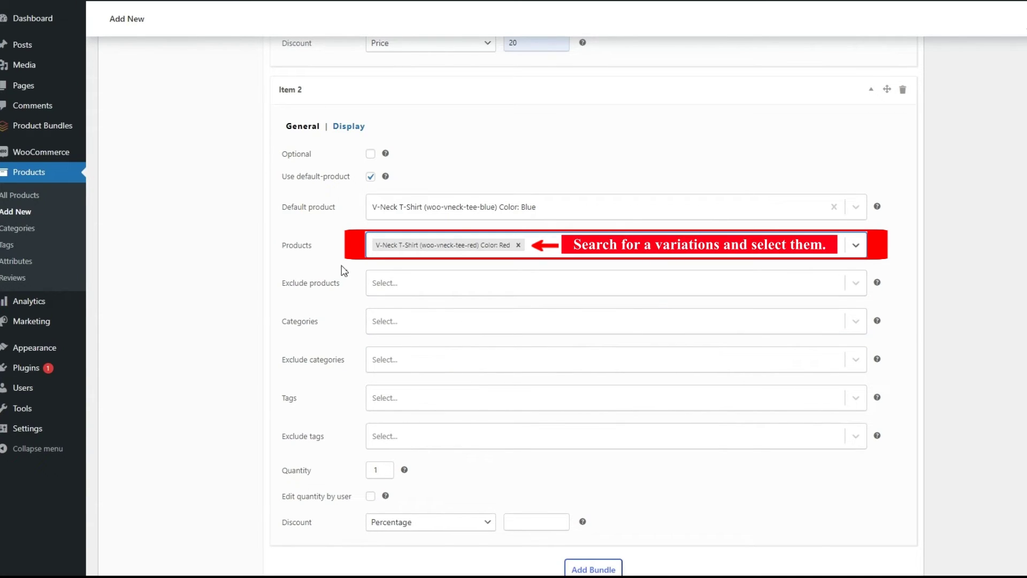
text(vne)
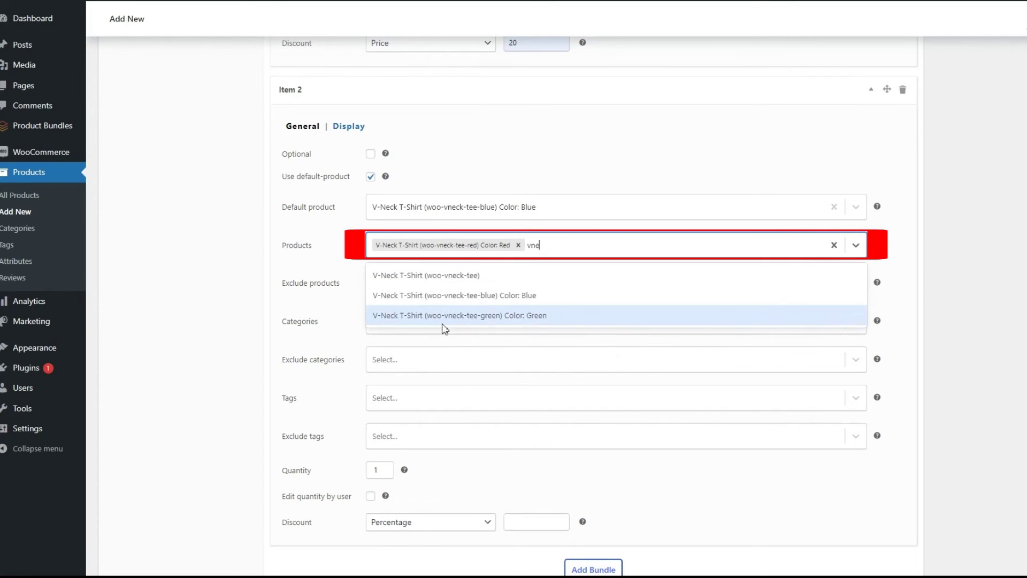
click(547, 321)
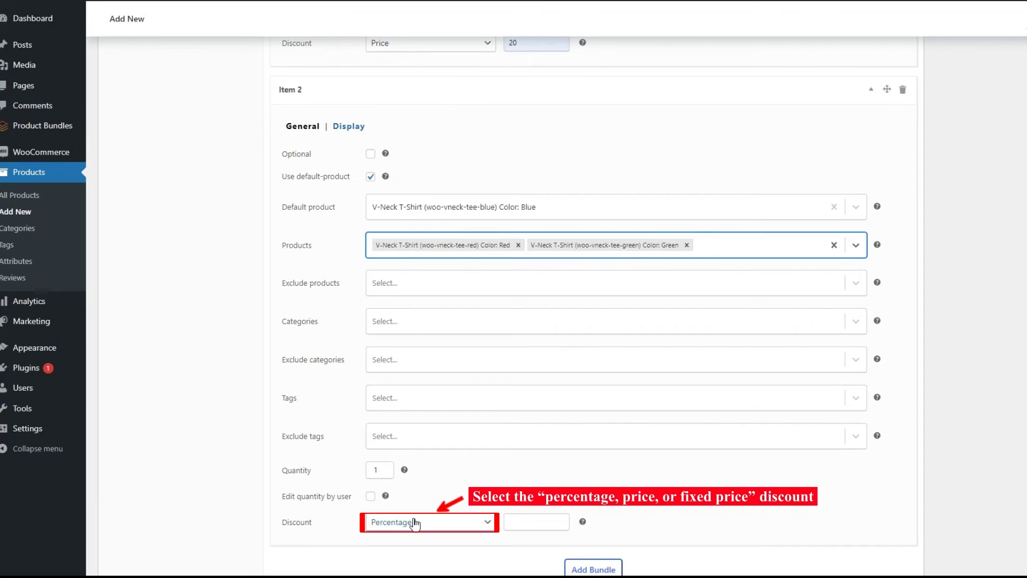
- Give Item 2 a Percentage discount of 30
click(457, 526)
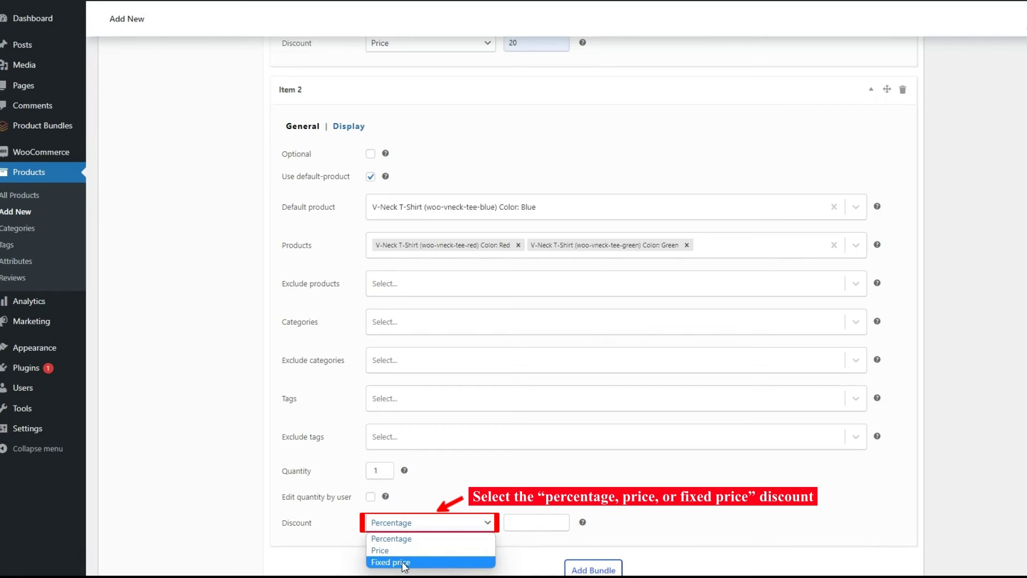
click(399, 538)
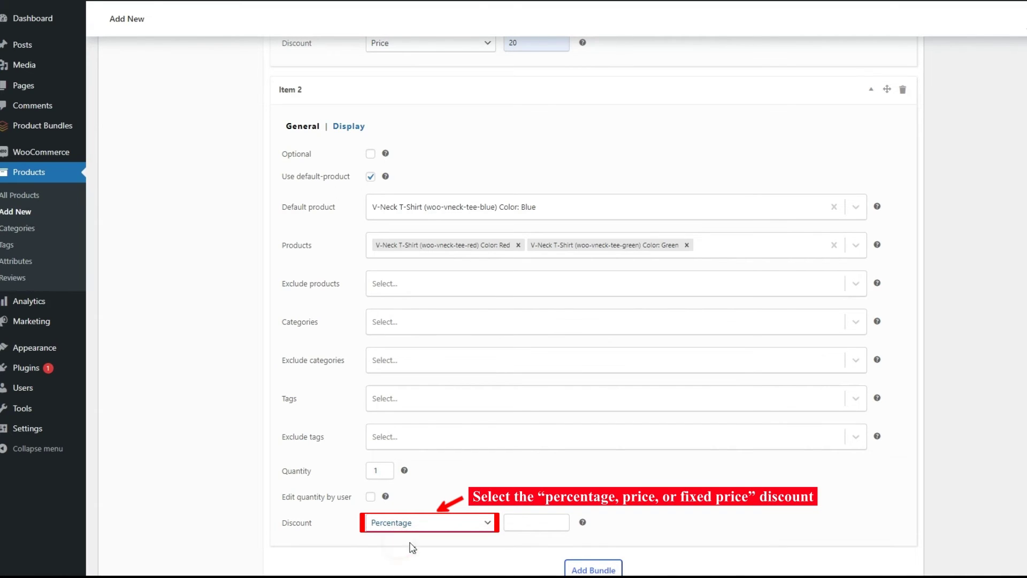
click(523, 524)
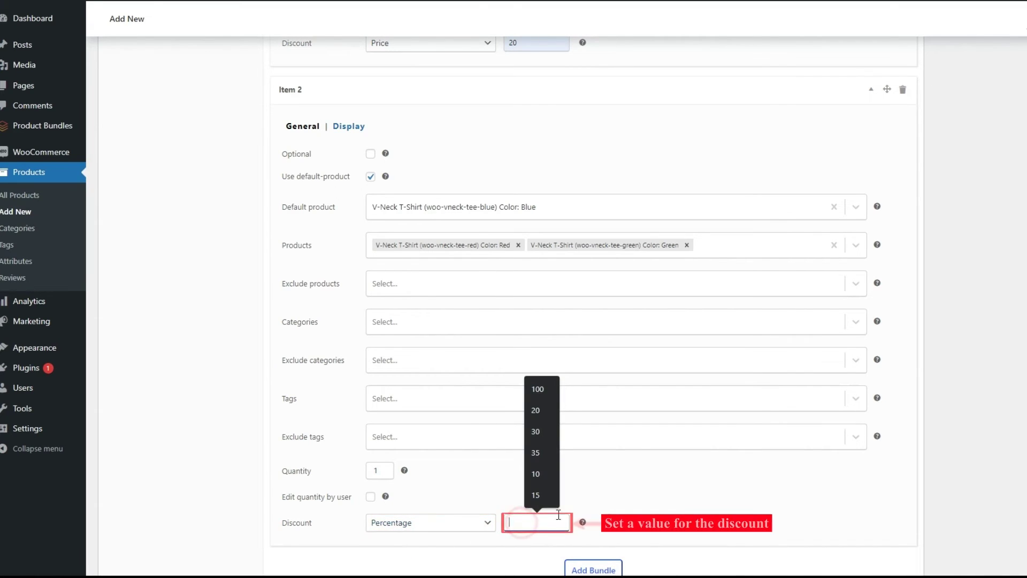
click(544, 431)
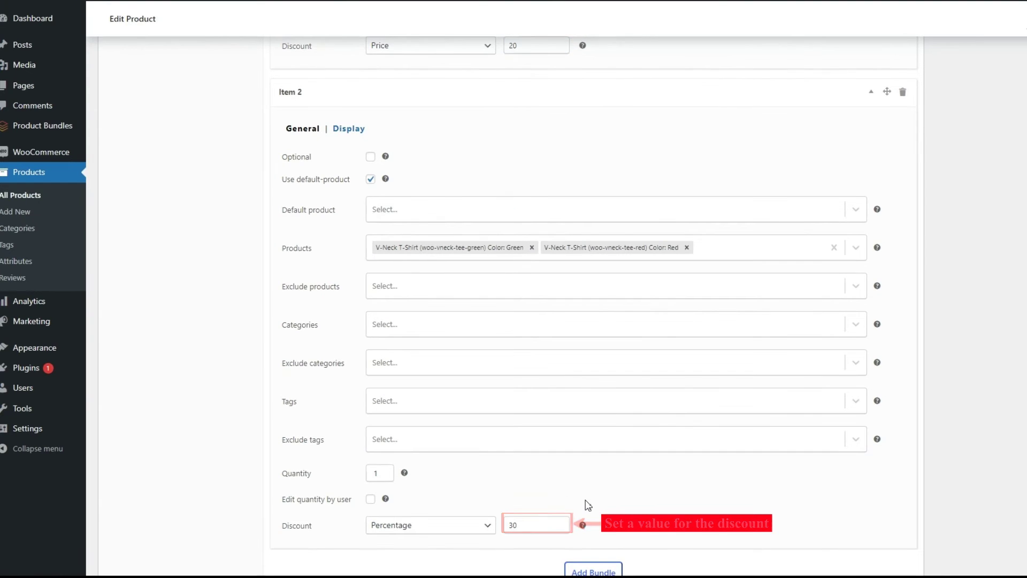
- Set the bundle's custom display price to "From $26.4 - $52"
scroll(587, 504, up, 12)
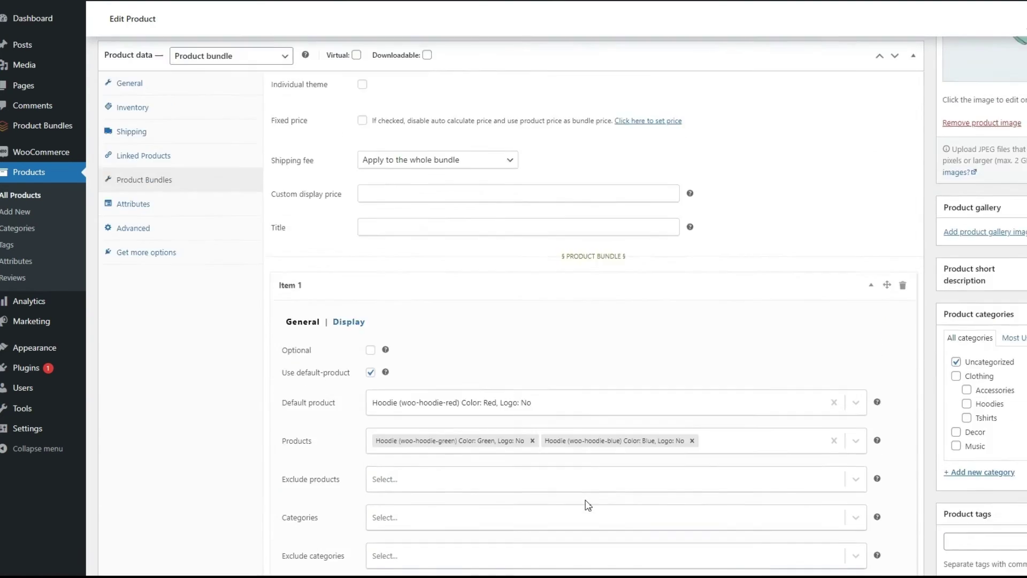
scroll(588, 505, up, 3)
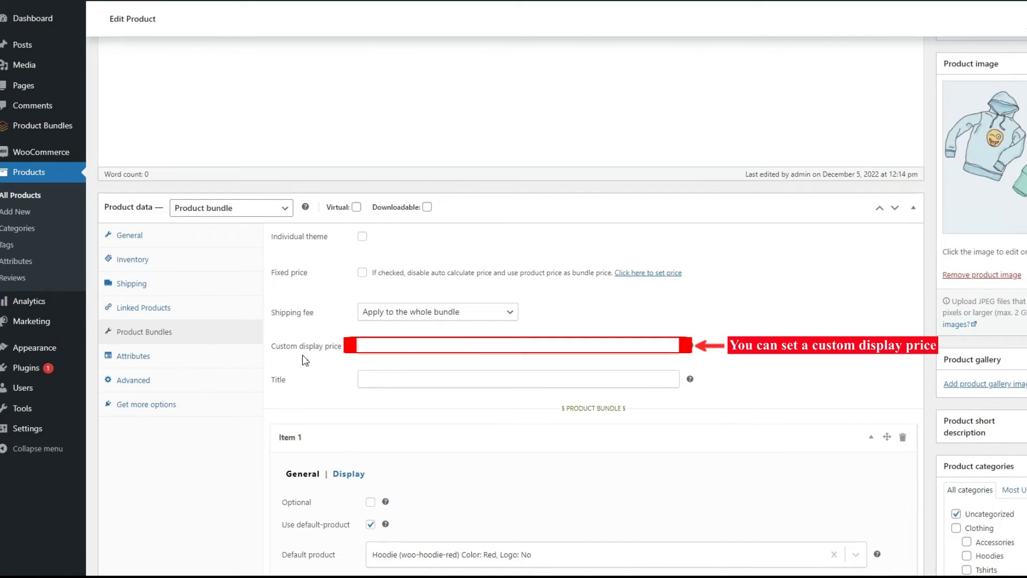
click(388, 346)
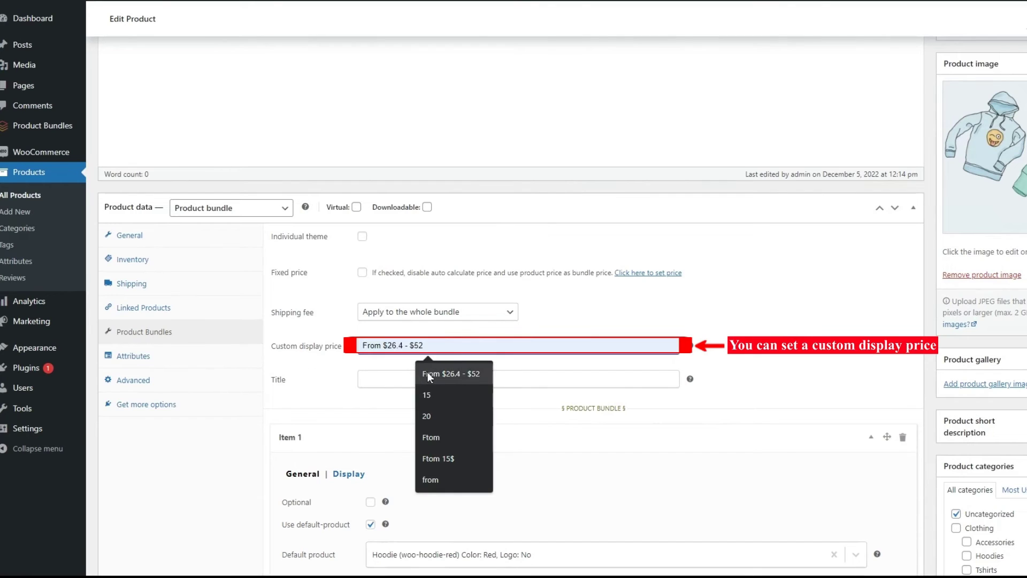
click(427, 372)
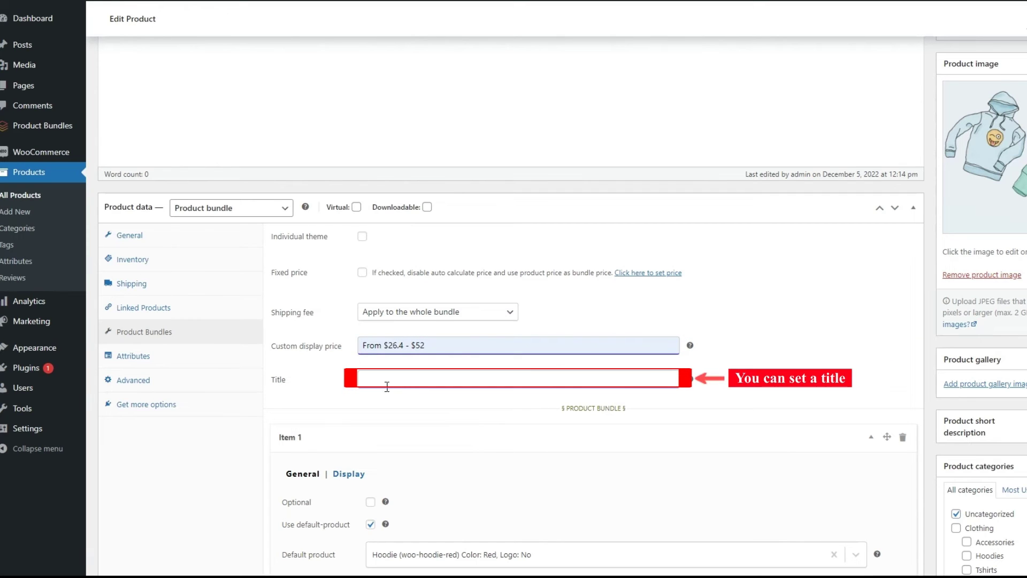
- Update the Clothes bundle product and open its permalink storefront page in a new browser tab
scroll(961, 323, up, 3)
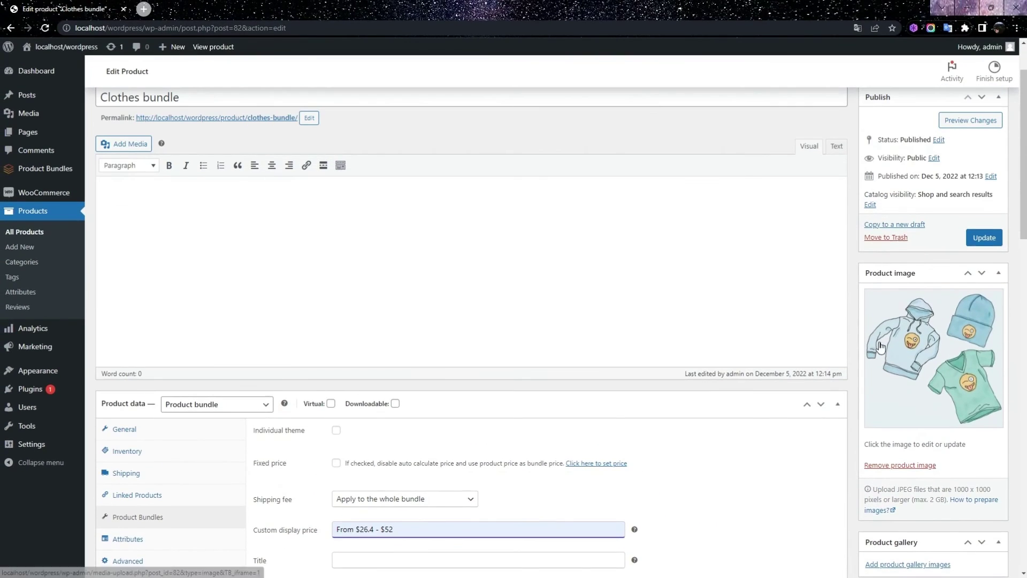
click(986, 240)
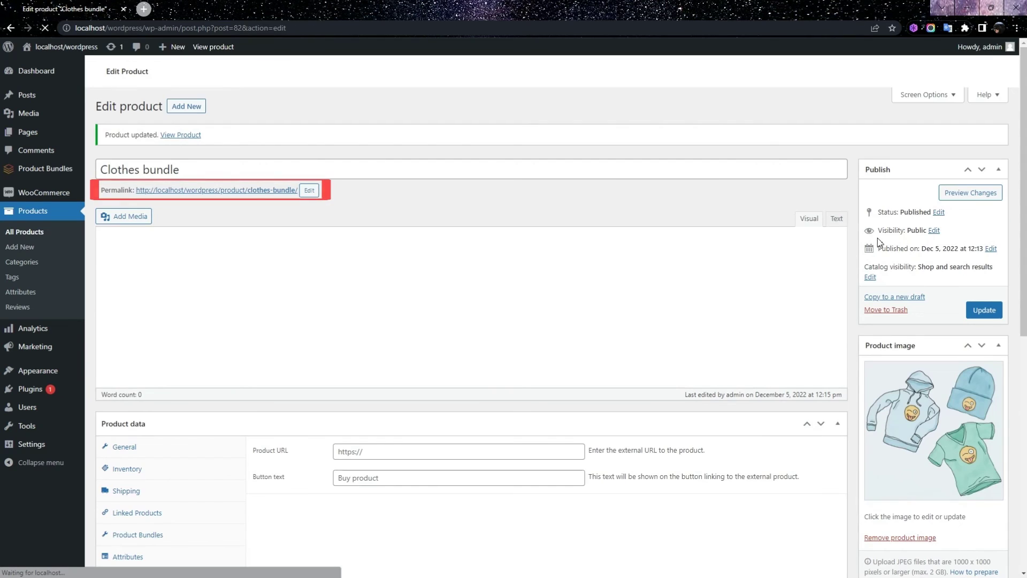
right_click(237, 197)
click(257, 206)
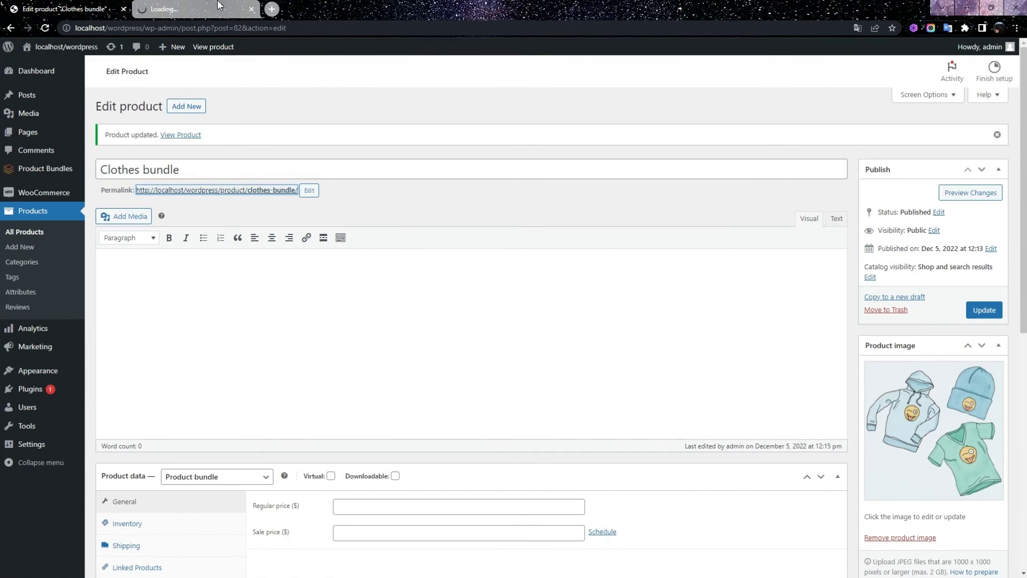
click(218, 6)
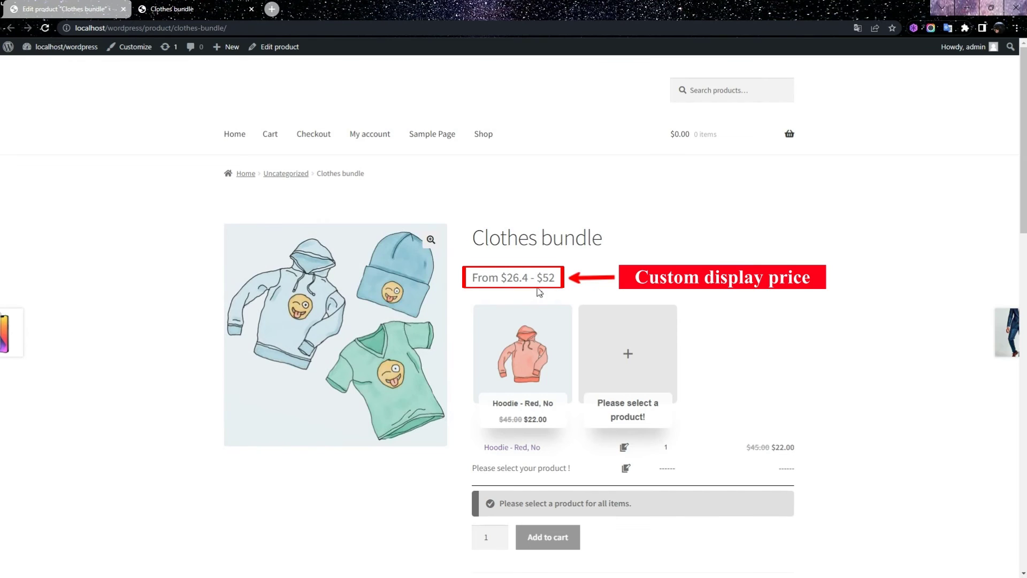
- Change the bundle's first item from the default red hoodie to Hoodie - Blue, No
mouse_move(530, 415)
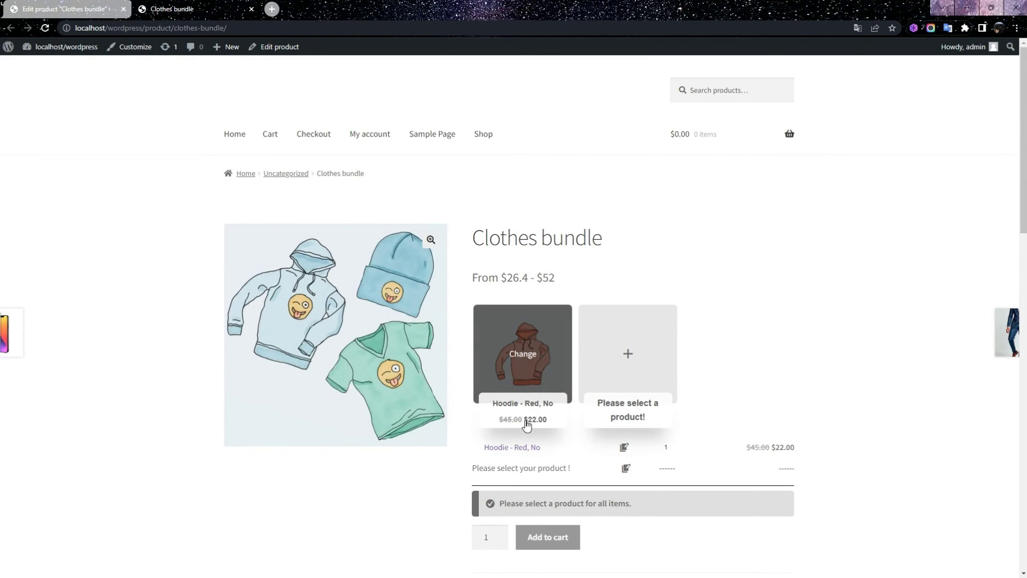
click(535, 395)
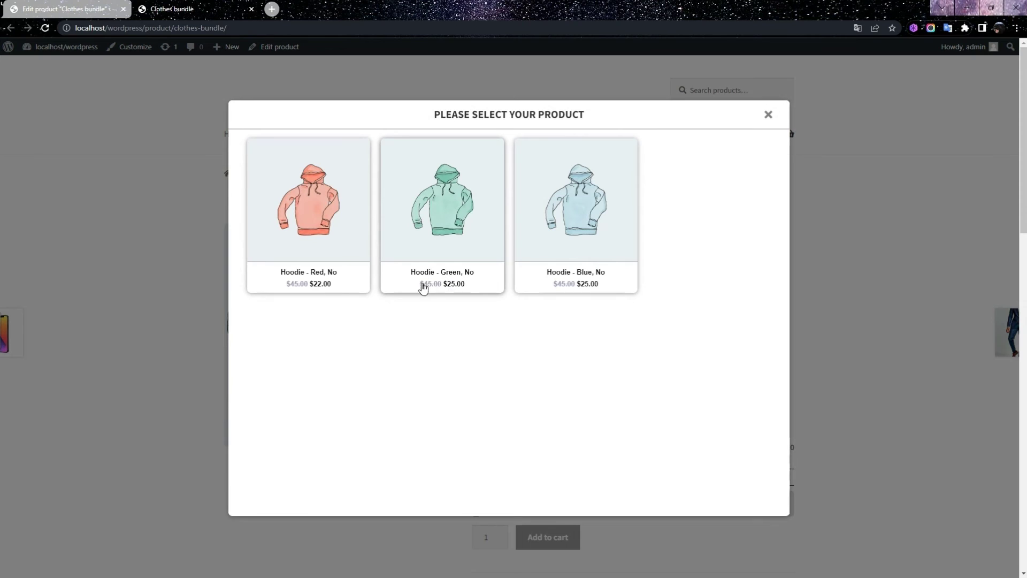
click(582, 293)
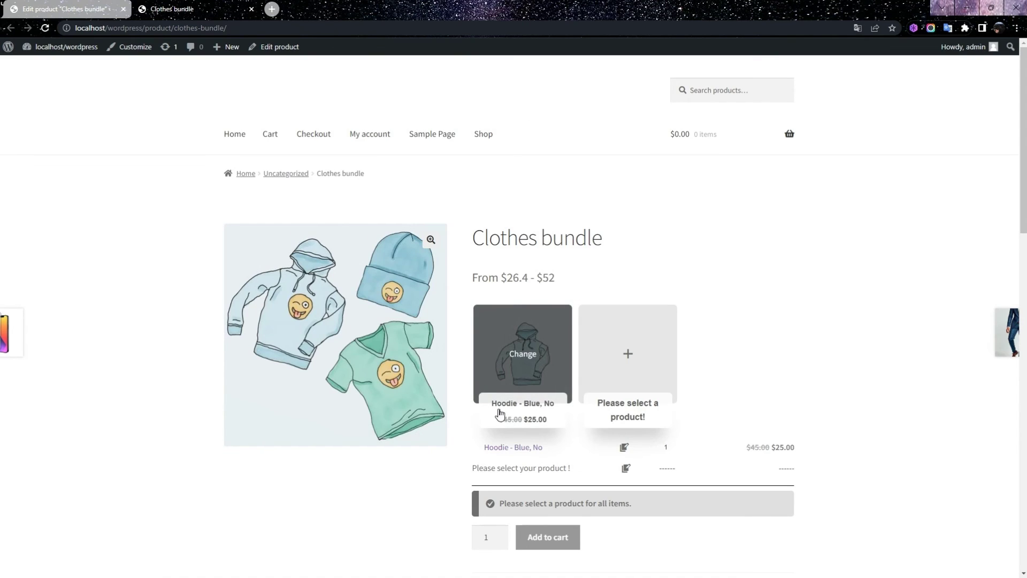
- Choose the green V-Neck T-Shirt in size Medium as the second bundle item and add the bundle to the cart
click(621, 394)
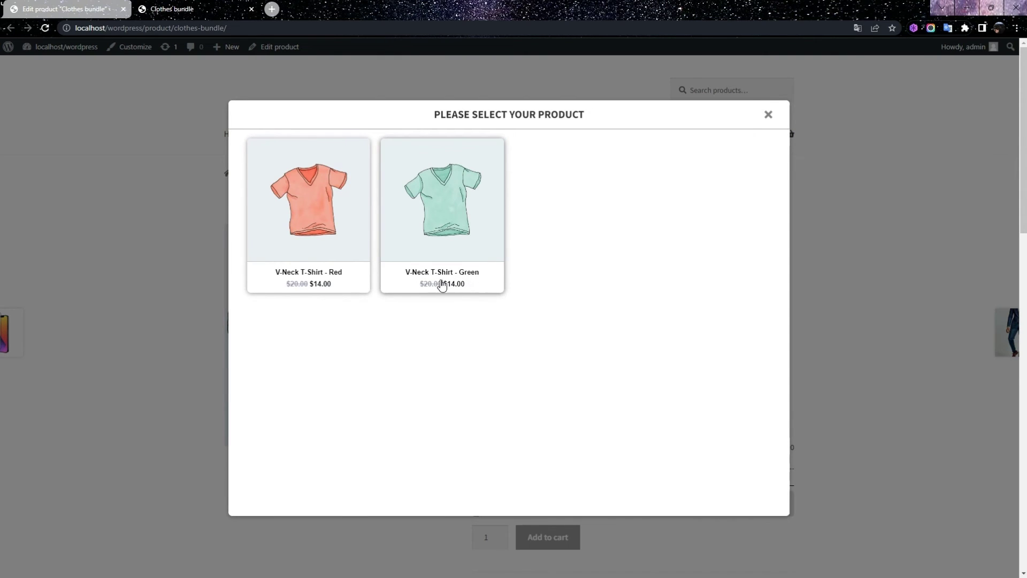
click(469, 292)
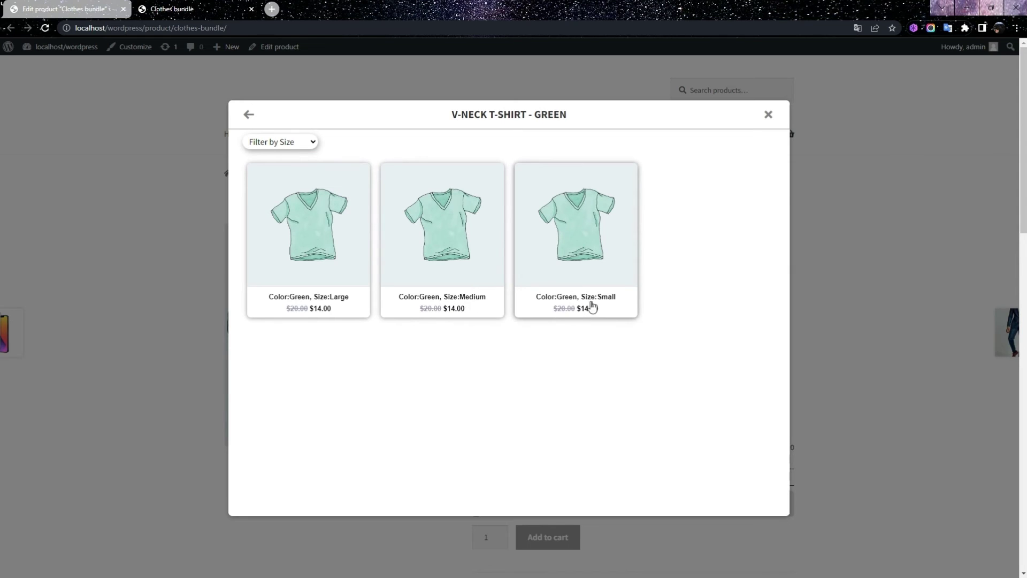
click(456, 312)
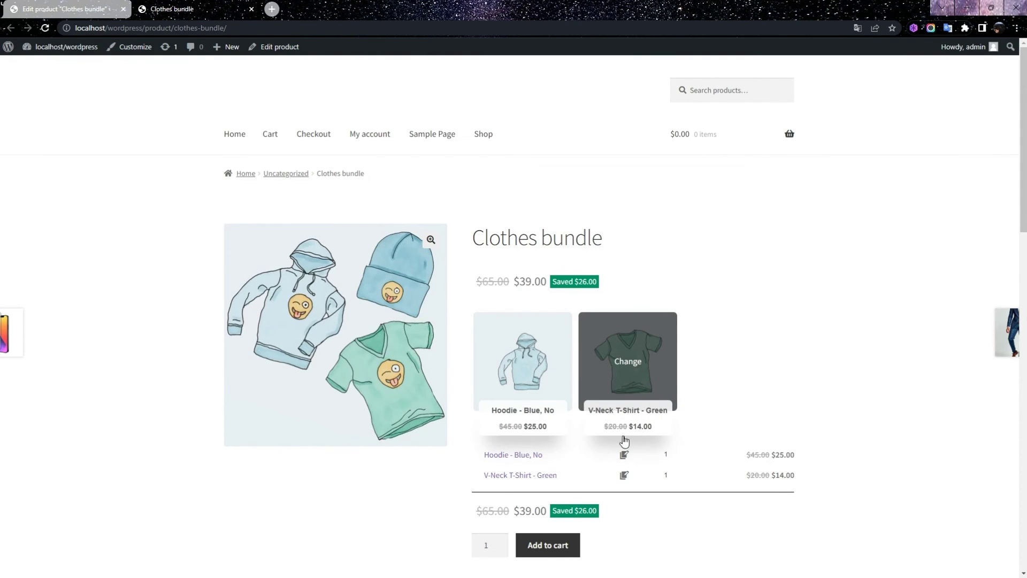
click(538, 555)
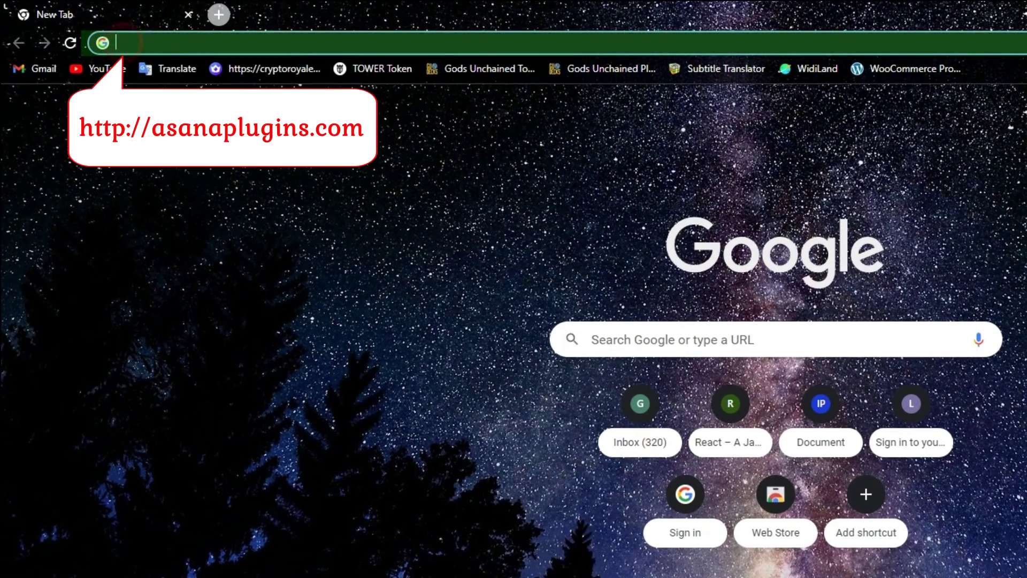
- Go to asanaplugins.com and open the WooCommerce Product Bundles plugin page from the New Products section
text(asanaplugins.com)
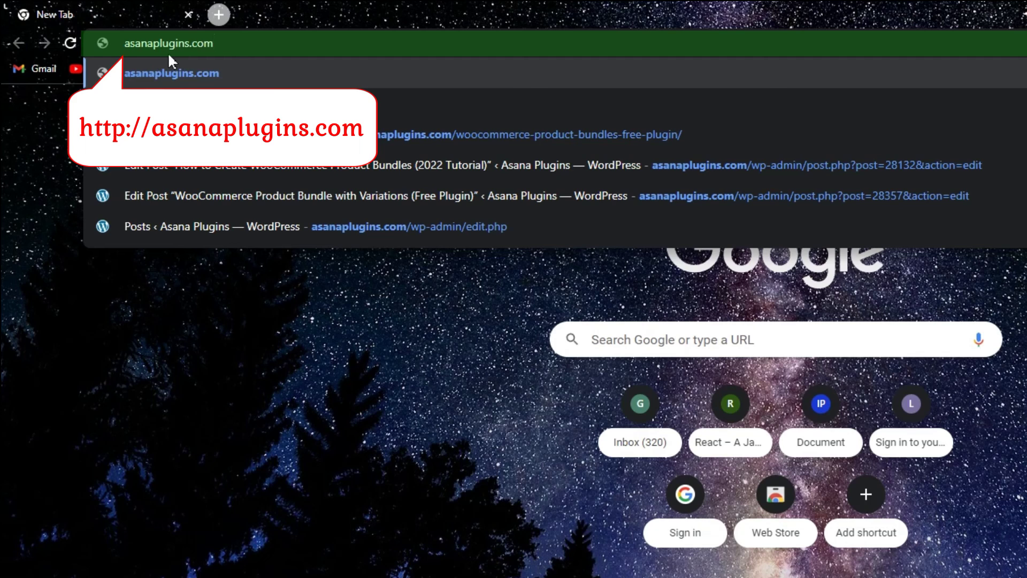
key(Return)
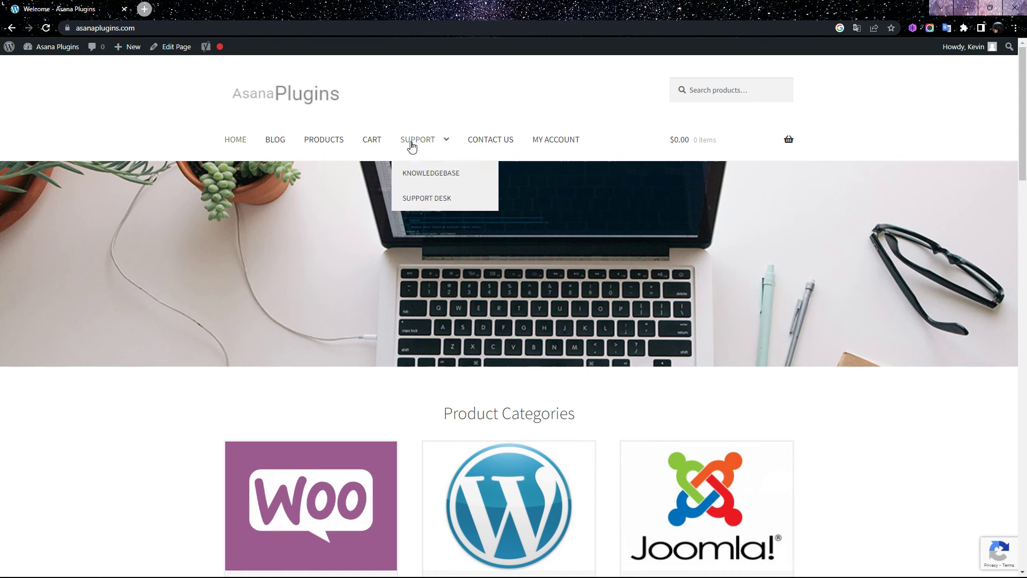
scroll(666, 222, down, 4)
scroll(666, 228, down, 6)
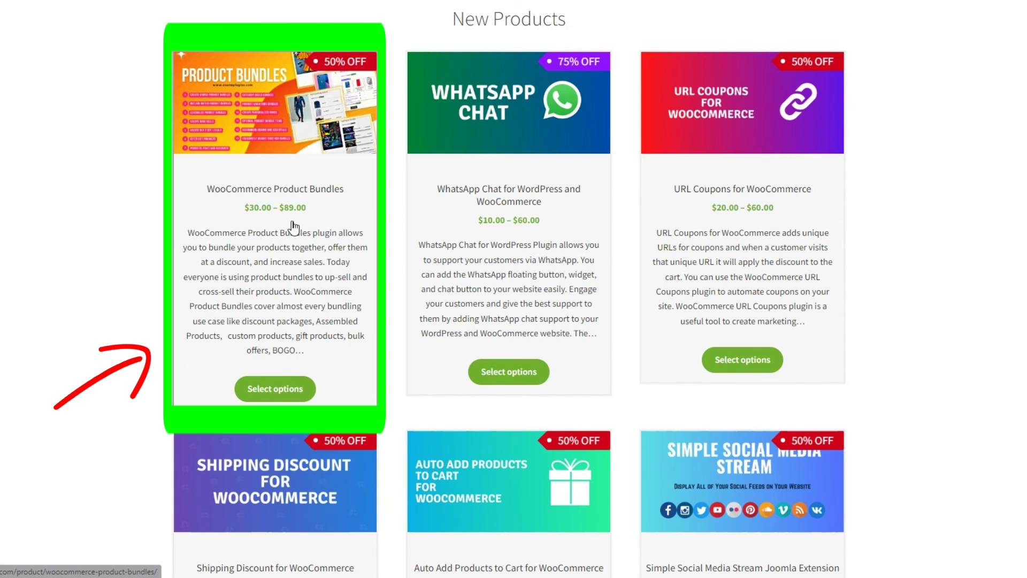
click(267, 398)
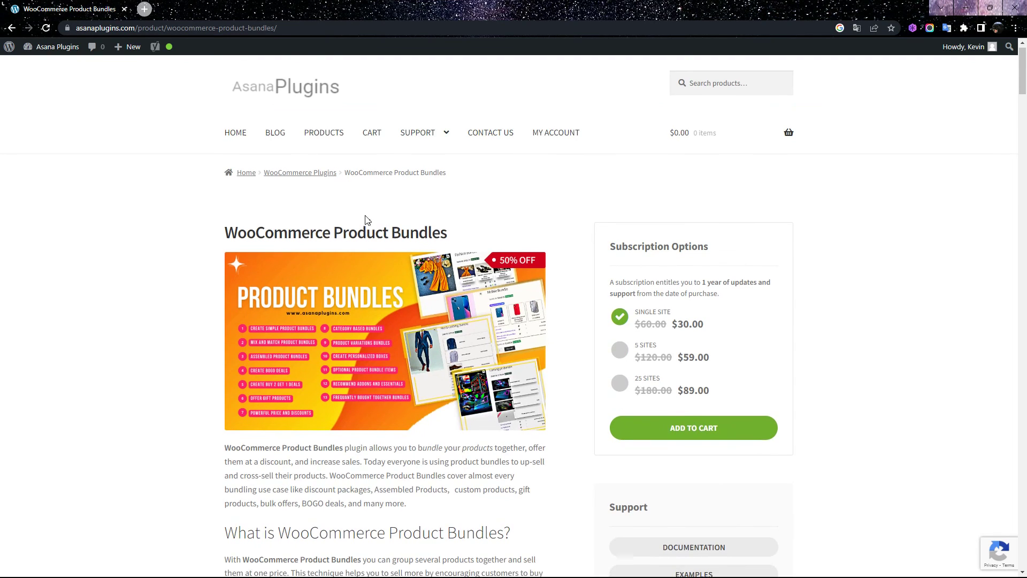
scroll(365, 218, down, 2)
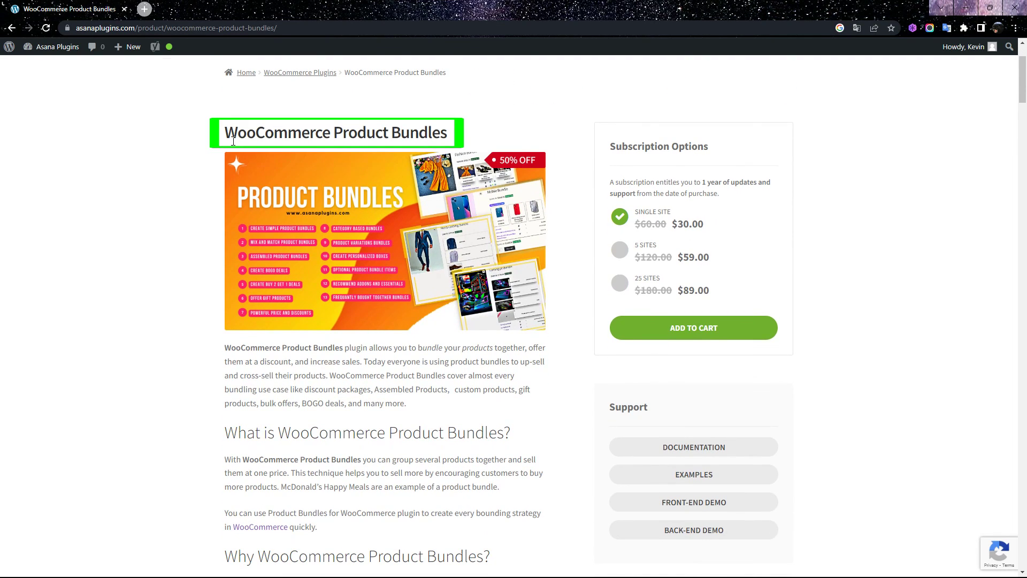